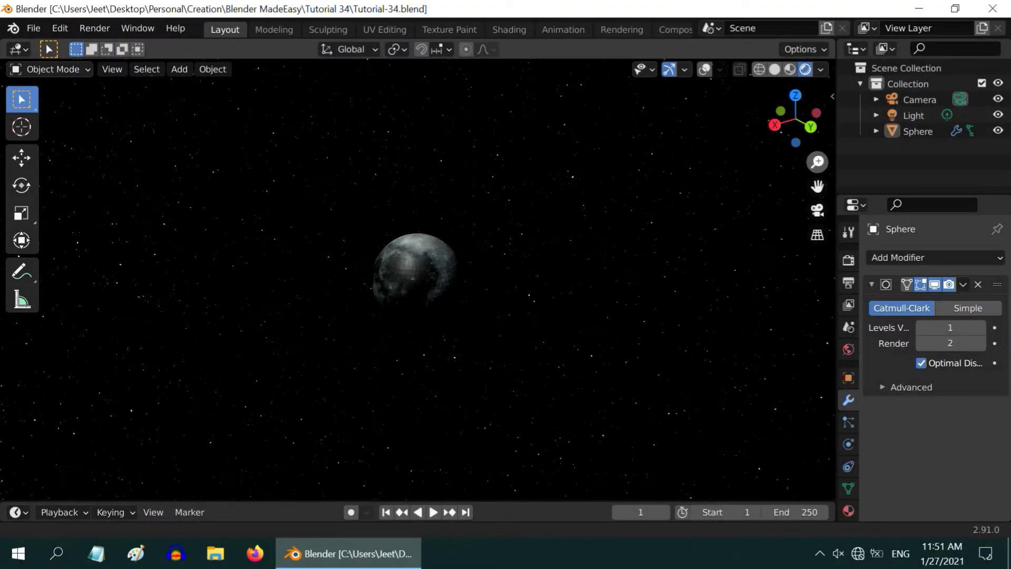
Start a new General file with the default cube, and shrink the timeline to enlarge the viewport.
scroll(416, 268, "down", 3)
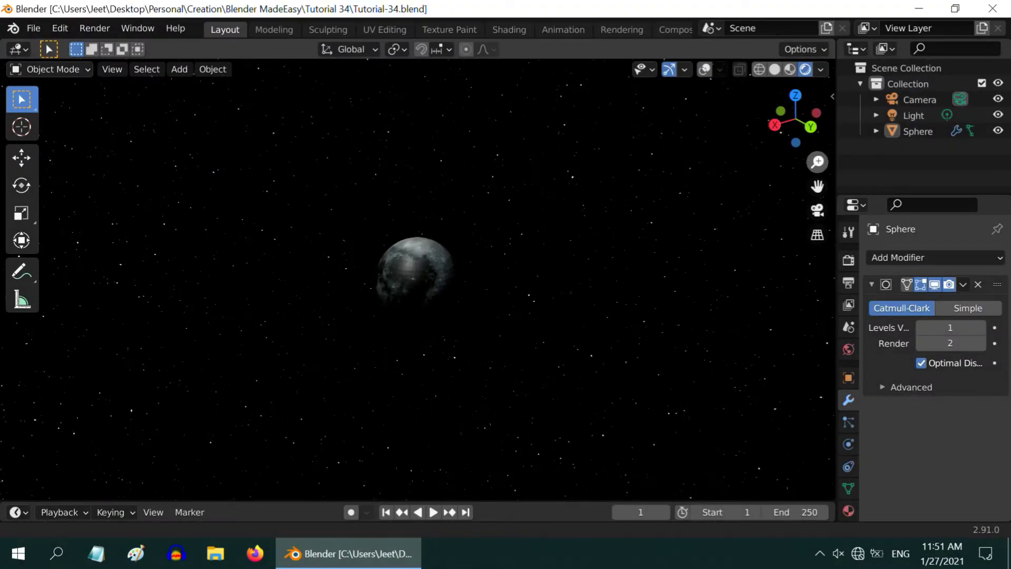
mouse_move(818, 162)
left_mouse_down()
mouse_move(818, 187)
mouse_move(818, 166)
left_mouse_up()
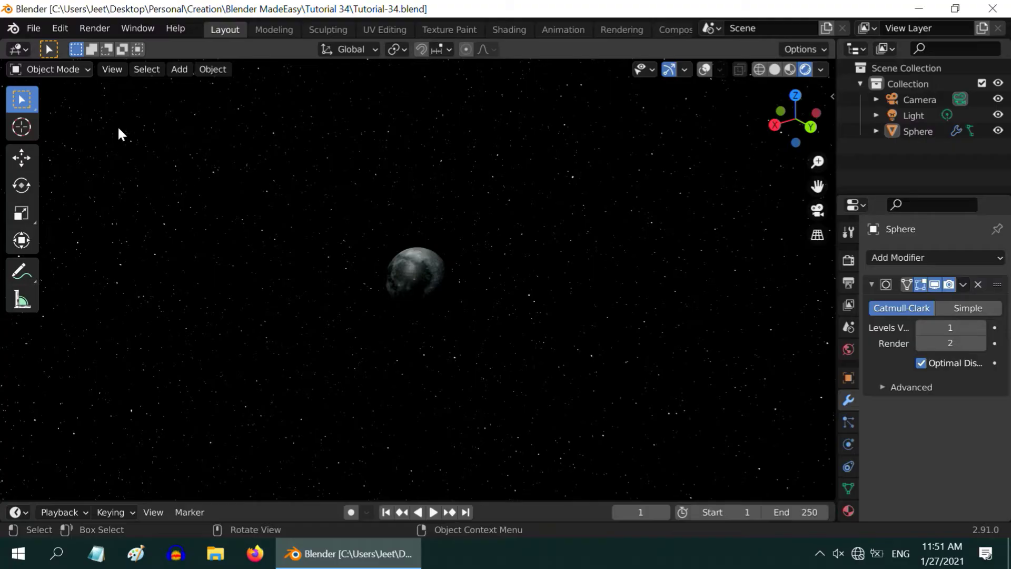
left_click(33, 30)
mouse_move(49, 48)
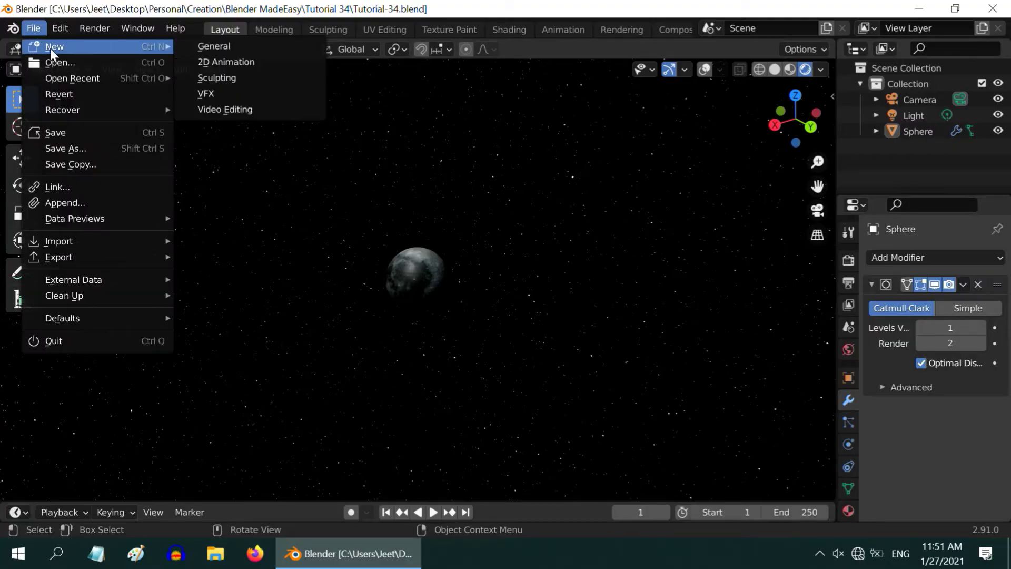
left_click(210, 47)
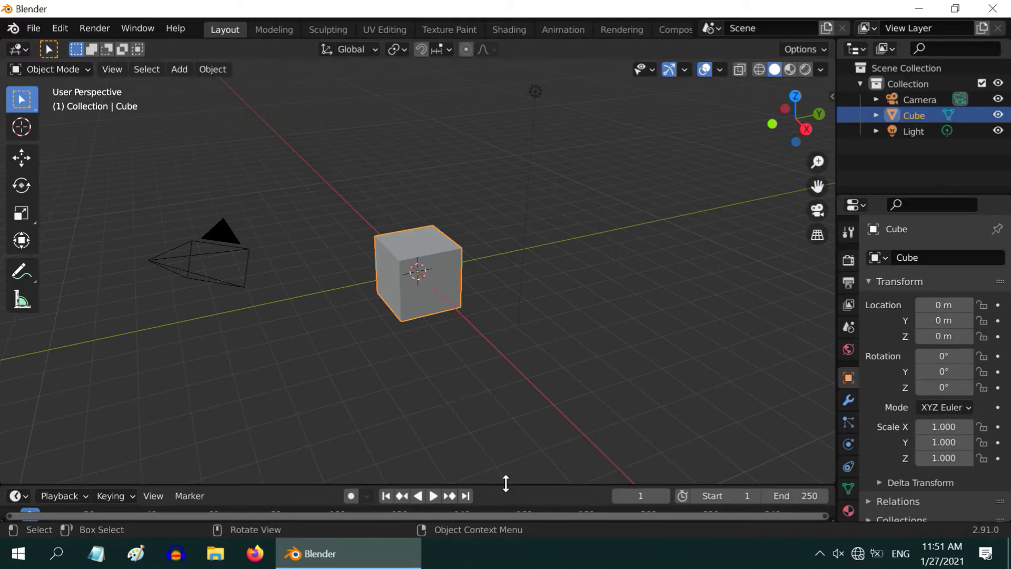
left_click_drag(506, 482, 508, 534)
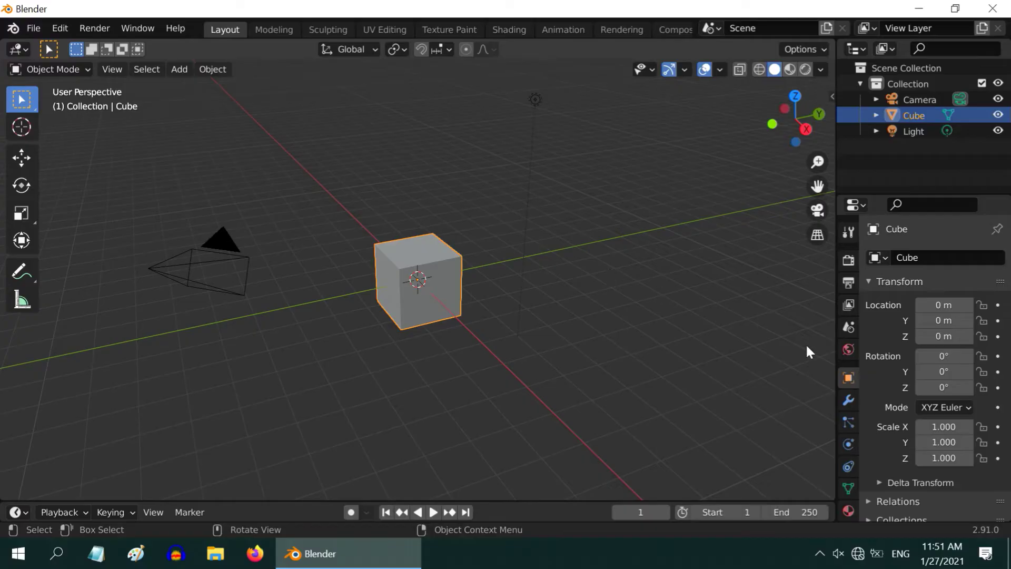
Set the World colour value to 0 for black, then preview in Rendered shading with Overlays off.
left_click(847, 349)
left_click(975, 360)
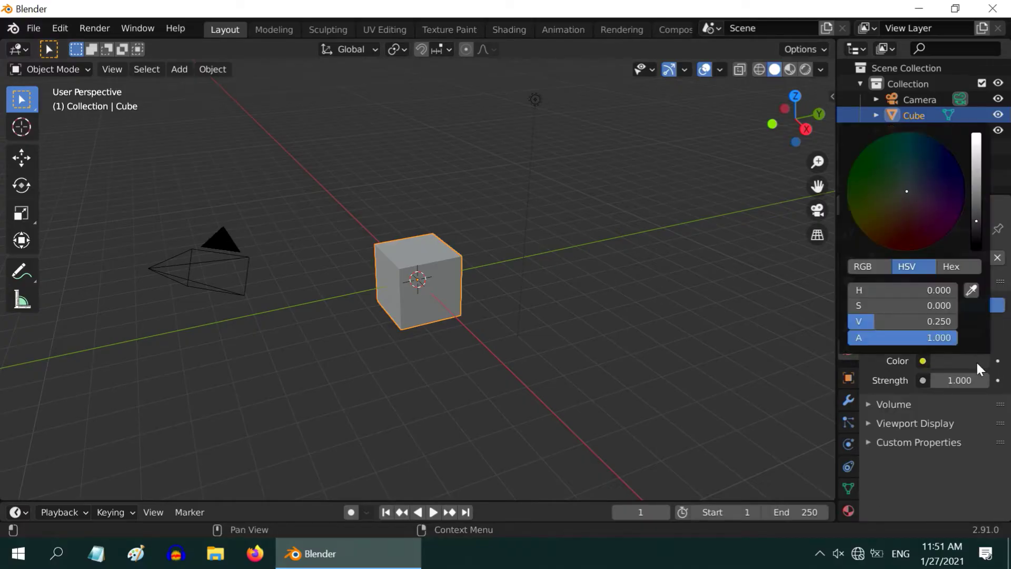
left_click_drag(976, 220, 976, 250)
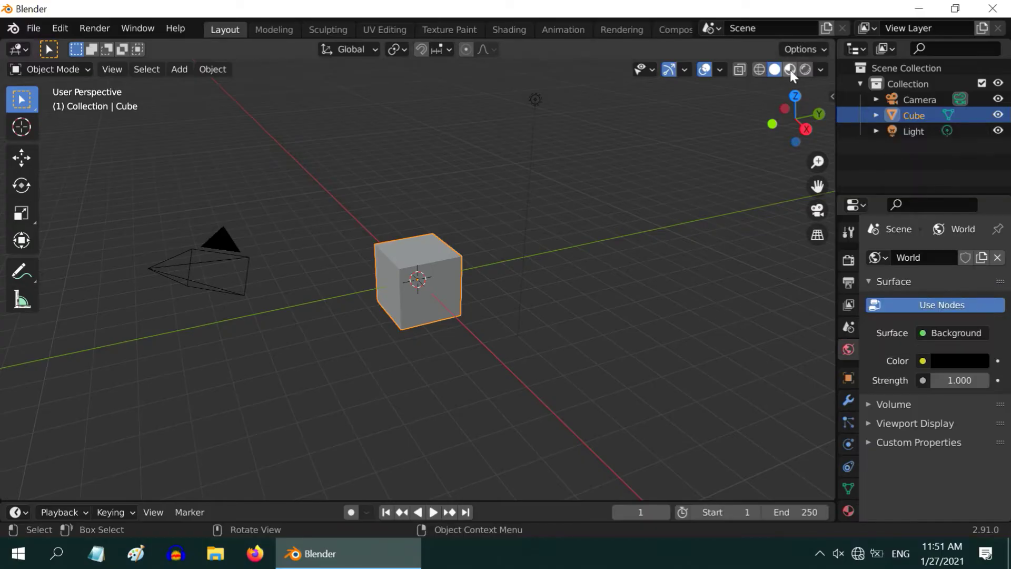
left_click(805, 69)
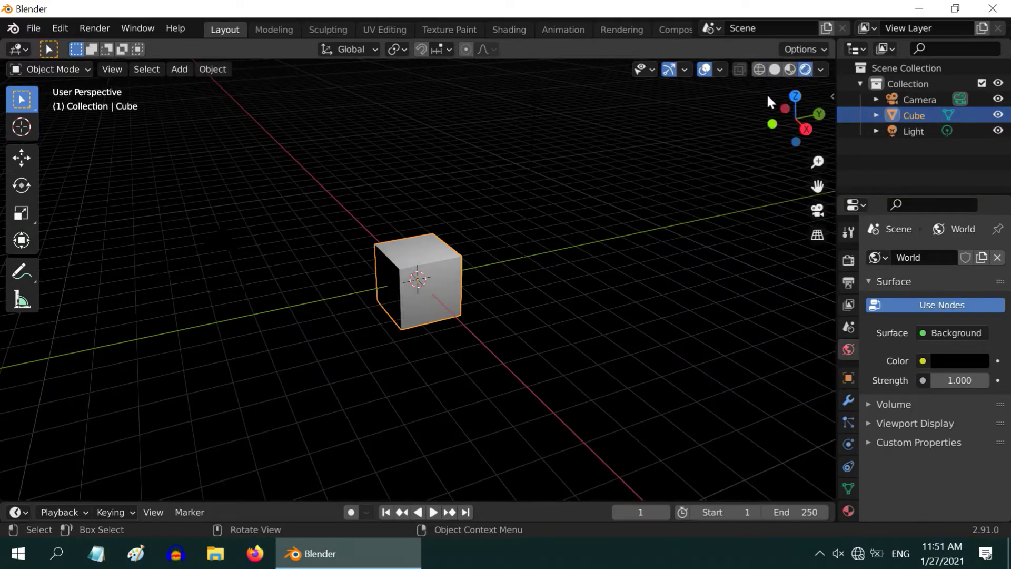
left_click(705, 74)
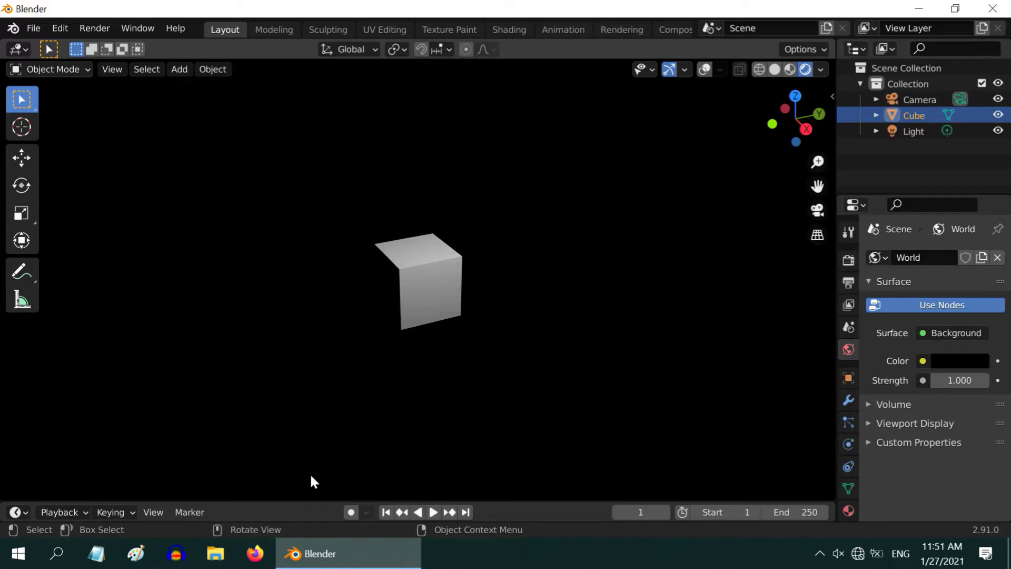
Split the area vertically and move the new divider toward the screen centre.
right_click(319, 499)
left_click(315, 466)
left_click(398, 411)
left_click_drag(399, 407, 509, 407)
Make the left area a Shader Editor showing the cube material, with its sidebar closed and slightly narrower.
left_click(20, 49)
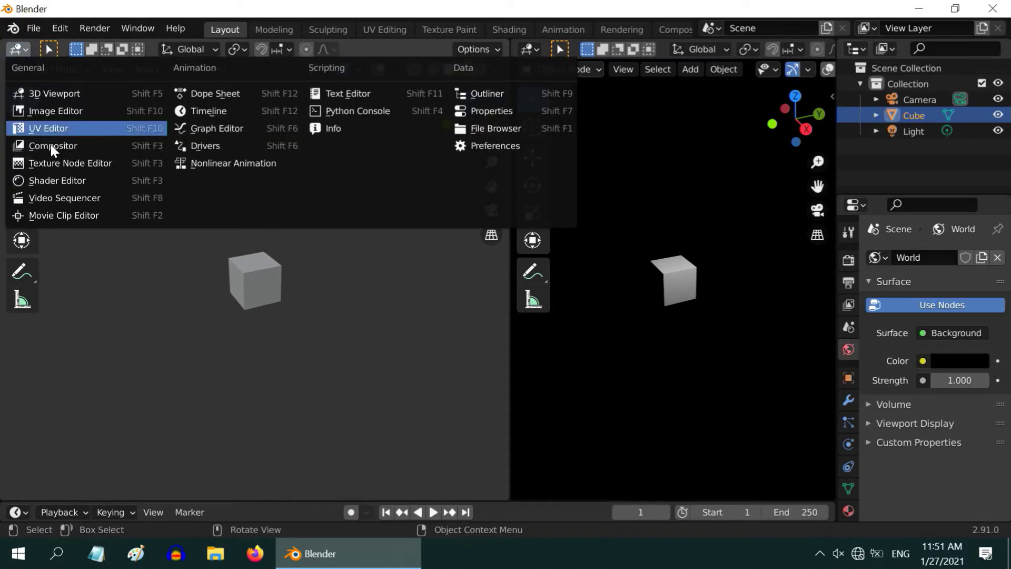
left_click(58, 181)
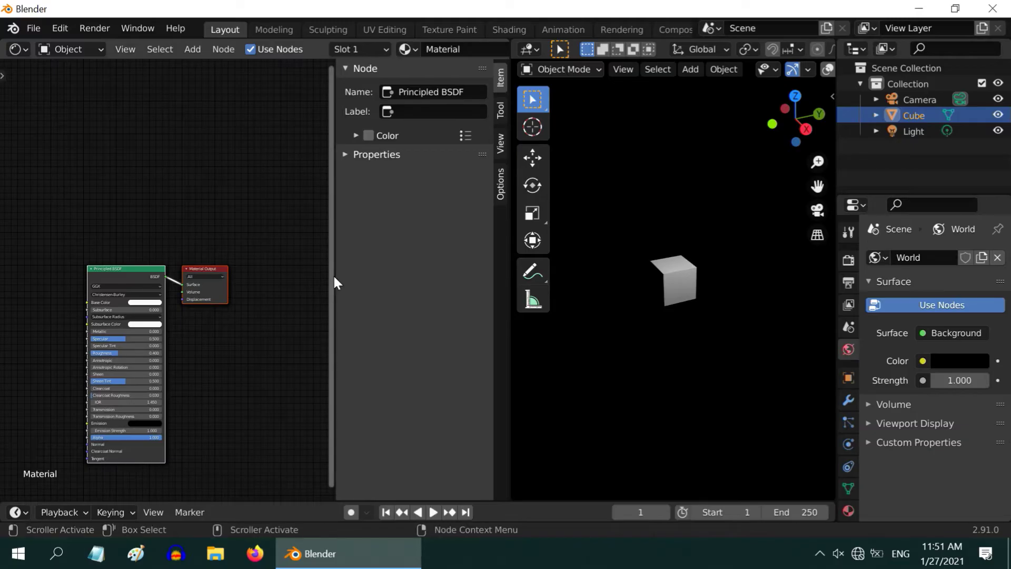
left_click_drag(333, 274, 507, 287)
scroll(311, 347, "up", 2)
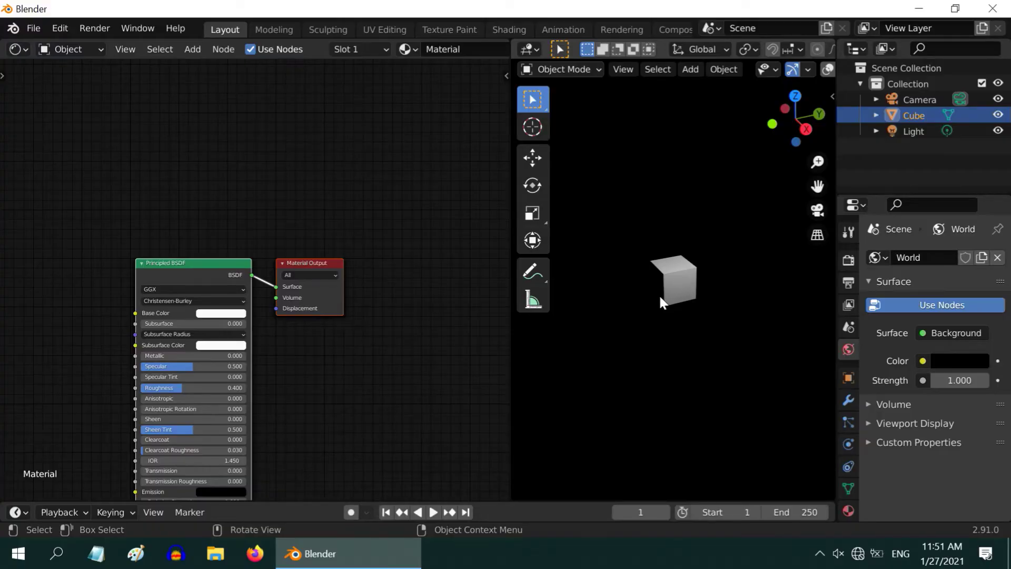
left_click_drag(509, 334, 478, 333)
Set the node editor's Shader Type to World and move the Background and World Output nodes to the right.
left_click(65, 47)
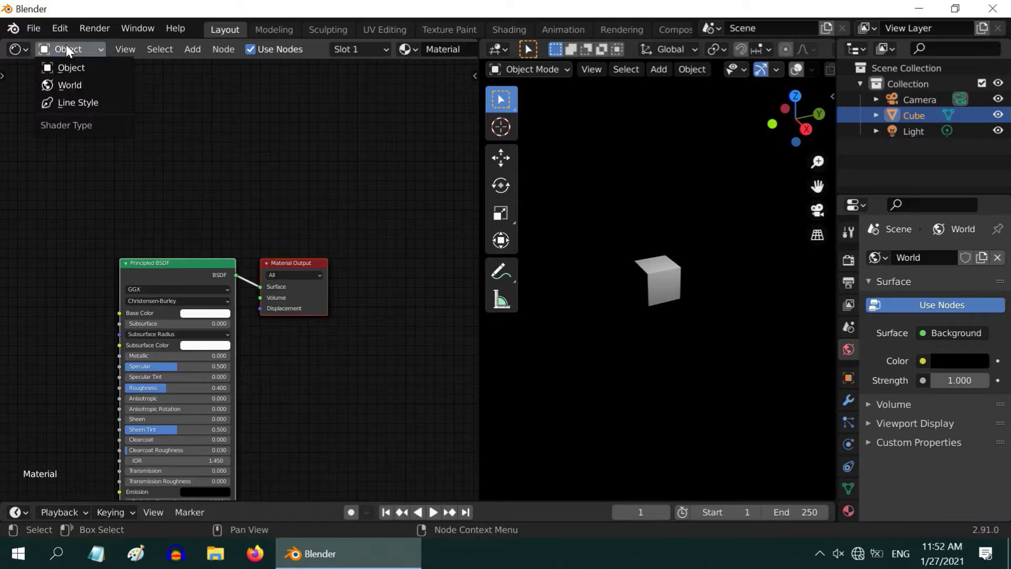
left_click(72, 82)
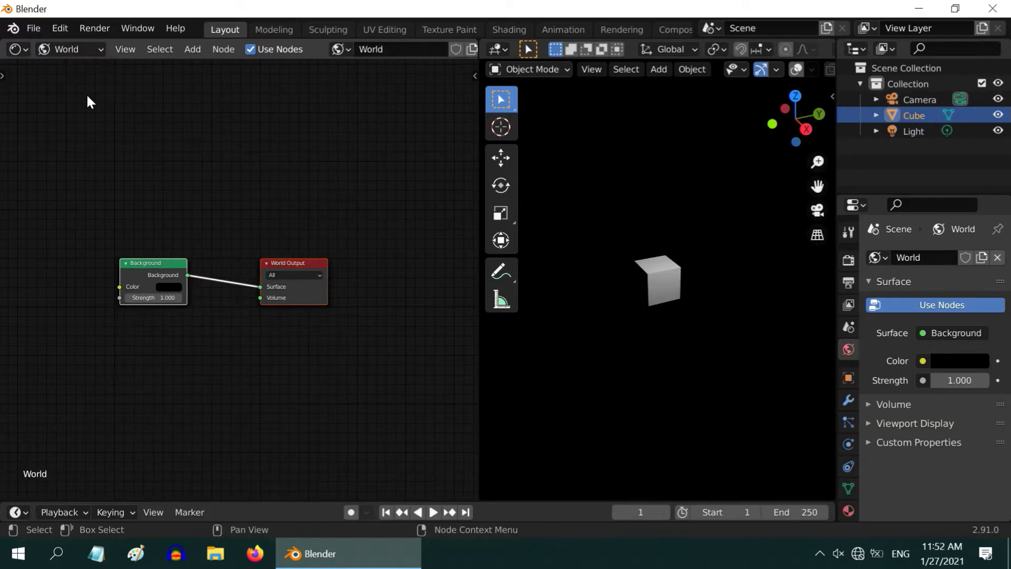
scroll(182, 222, "up", 2)
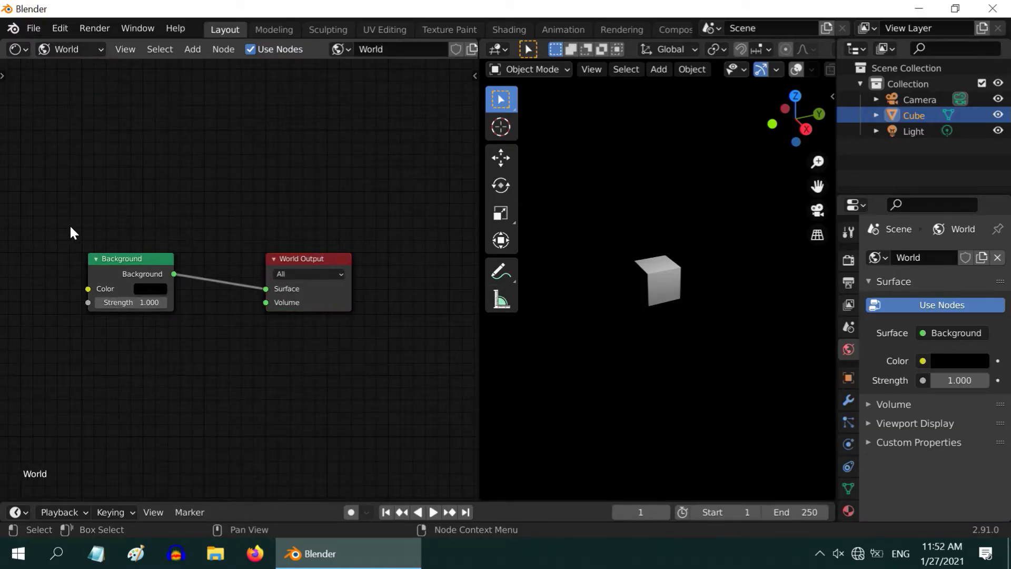
left_click_drag(111, 257, 155, 258)
left_click_drag(93, 220, 394, 332)
left_click_drag(158, 258, 395, 228)
Add a Voronoi Texture, link its Distance into Background Color, and set its Scale to 76.5.
left_click(192, 49)
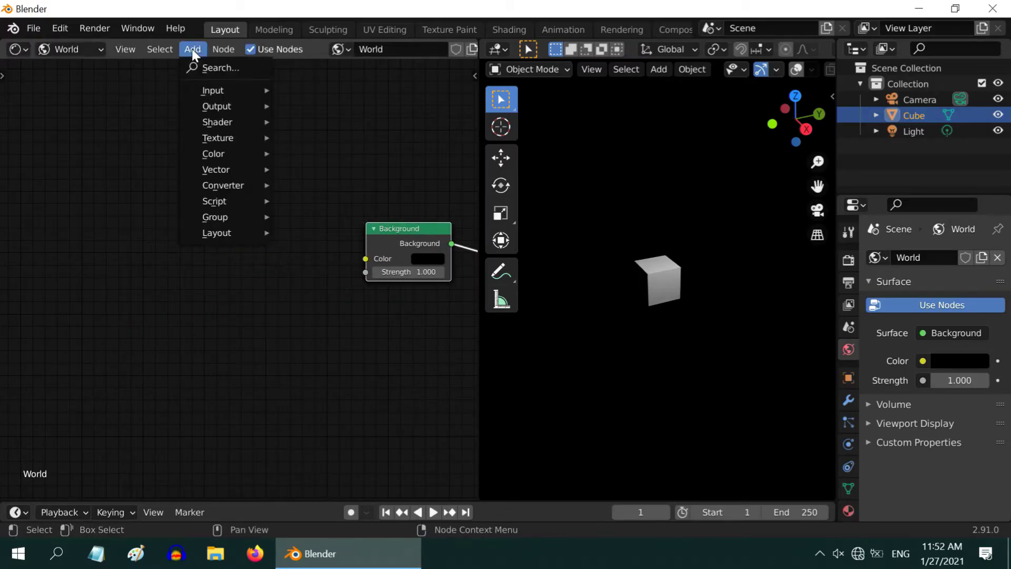
mouse_move(263, 137)
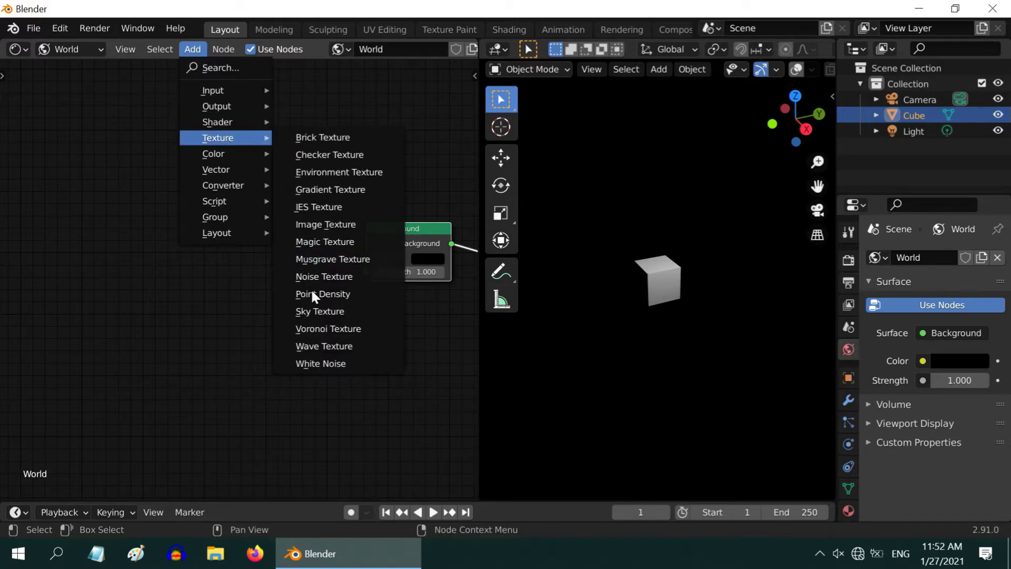
left_click(327, 328)
left_click(19, 201)
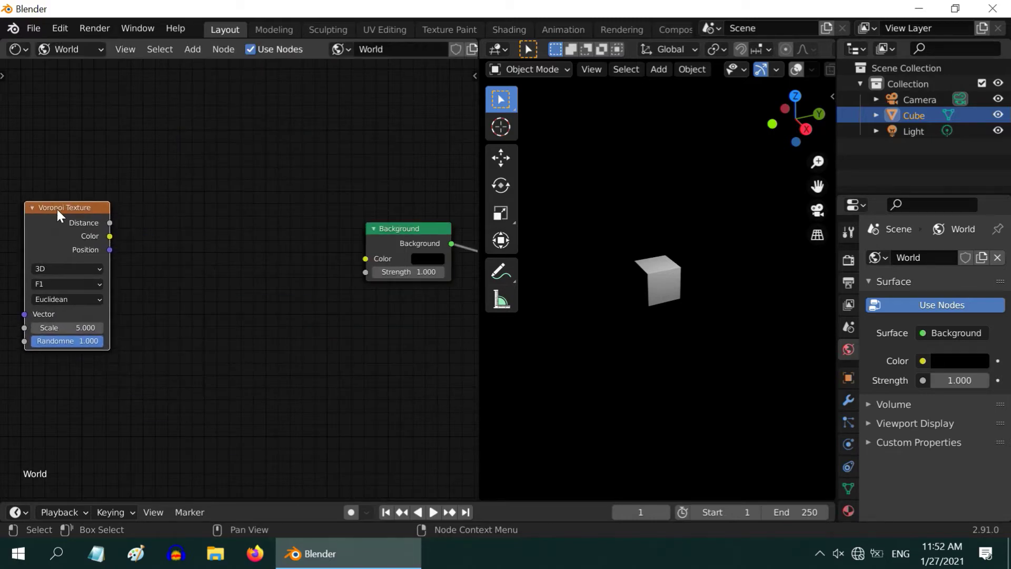
left_click_drag(110, 223, 367, 259)
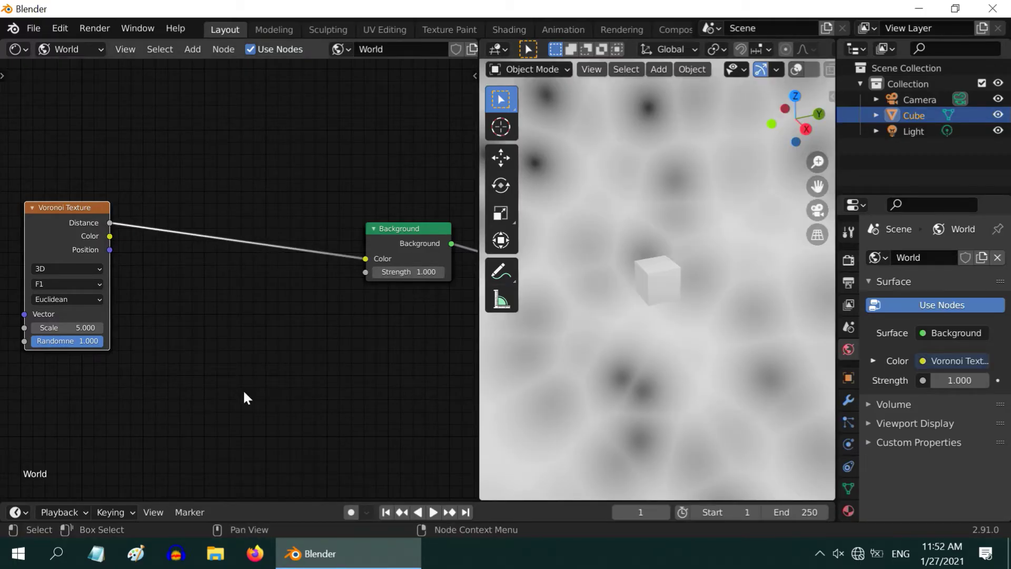
left_click_drag(64, 329, 424, 429)
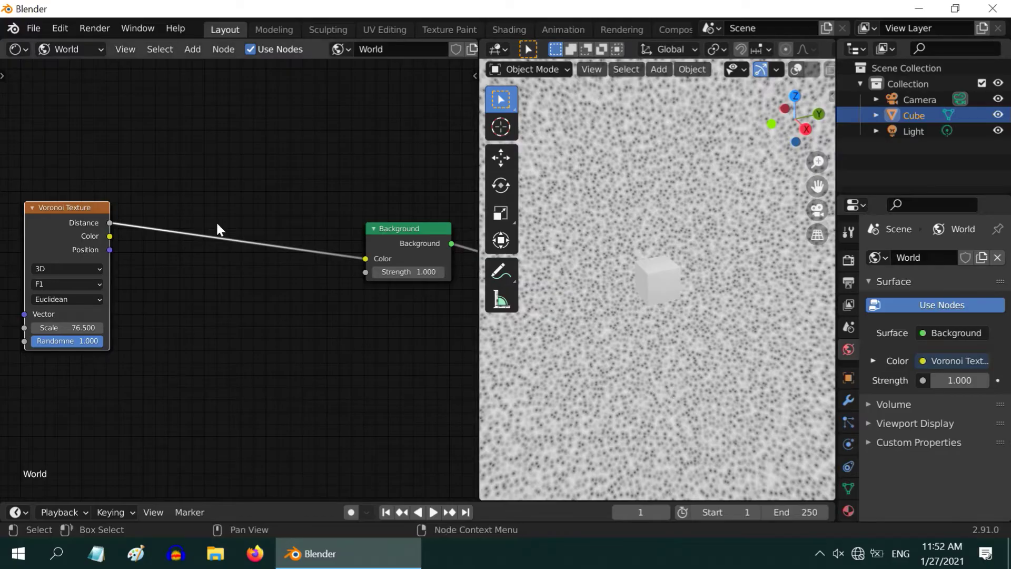
Insert a Map Range node on the Voronoi-to-Background link.
left_click(185, 49)
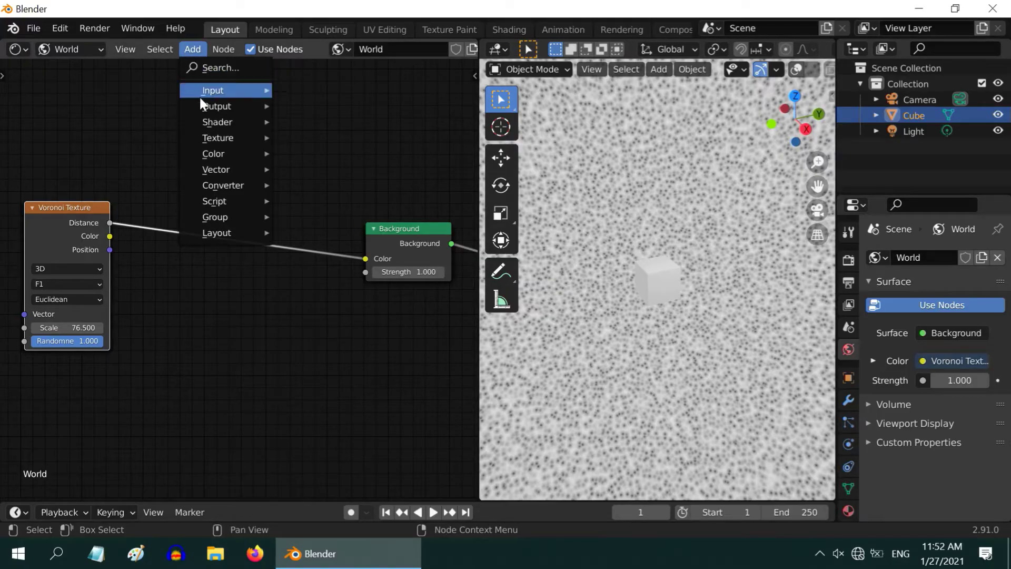
mouse_move(214, 185)
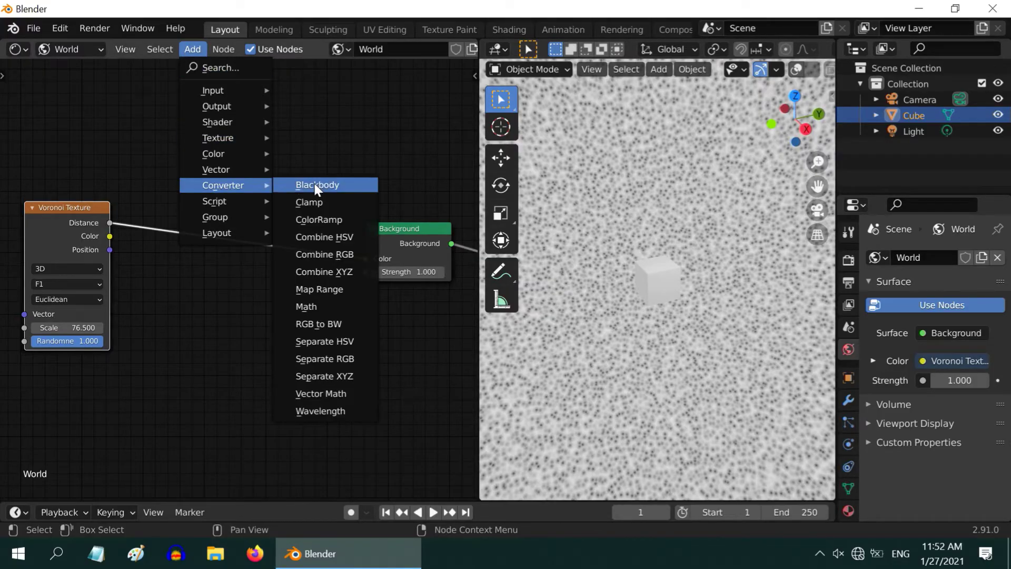
left_click(325, 287)
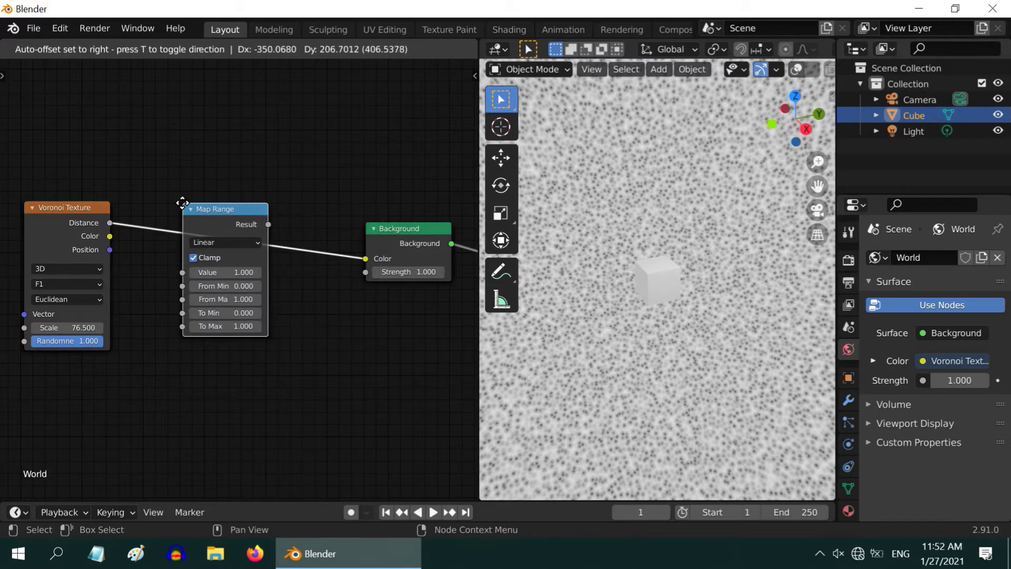
left_click(168, 202)
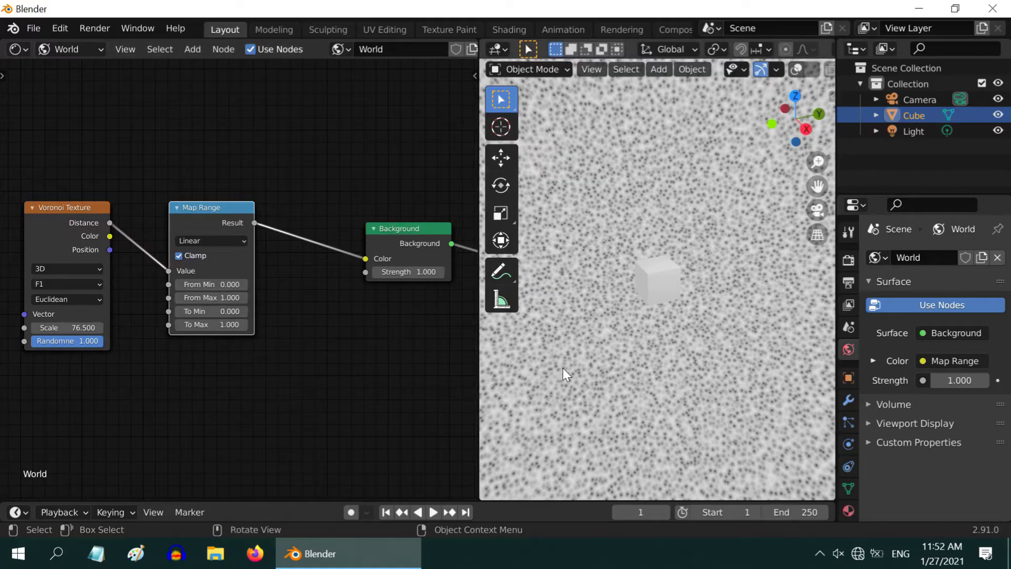
Set the Map Range From Min to 0.1 and From Max to 0.
left_click(235, 285)
type("0.0")
key("BackSpace")
type("1")
key("Return")
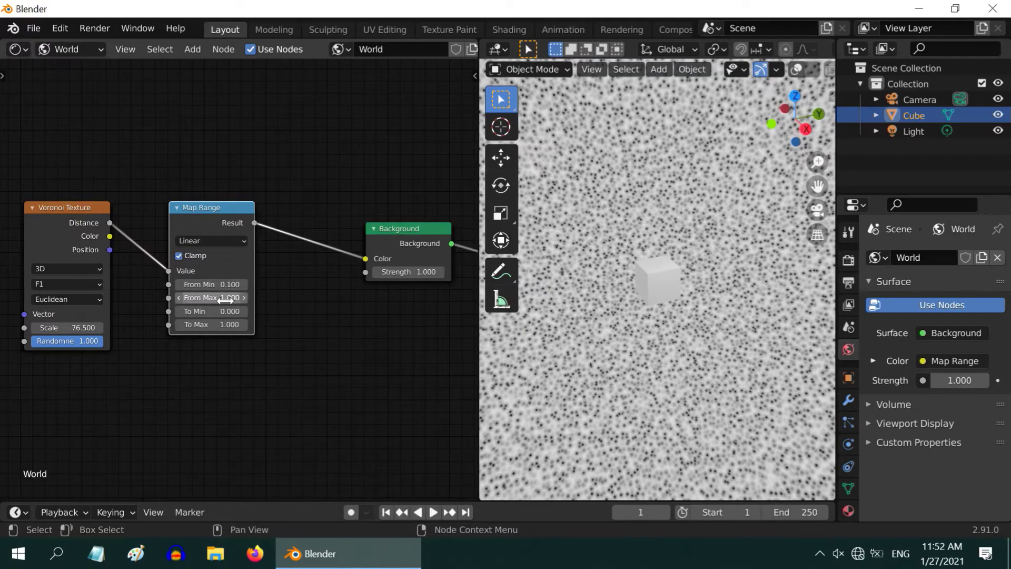
key("BackSpace")
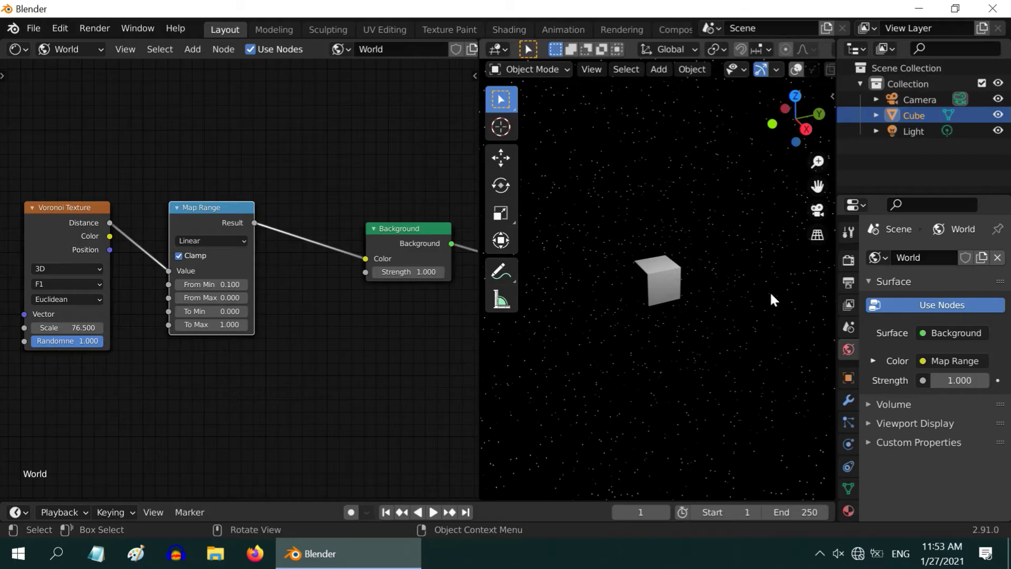
Switch the Voronoi feature to Smooth F1 and set its Scale to 200.
left_click(67, 284)
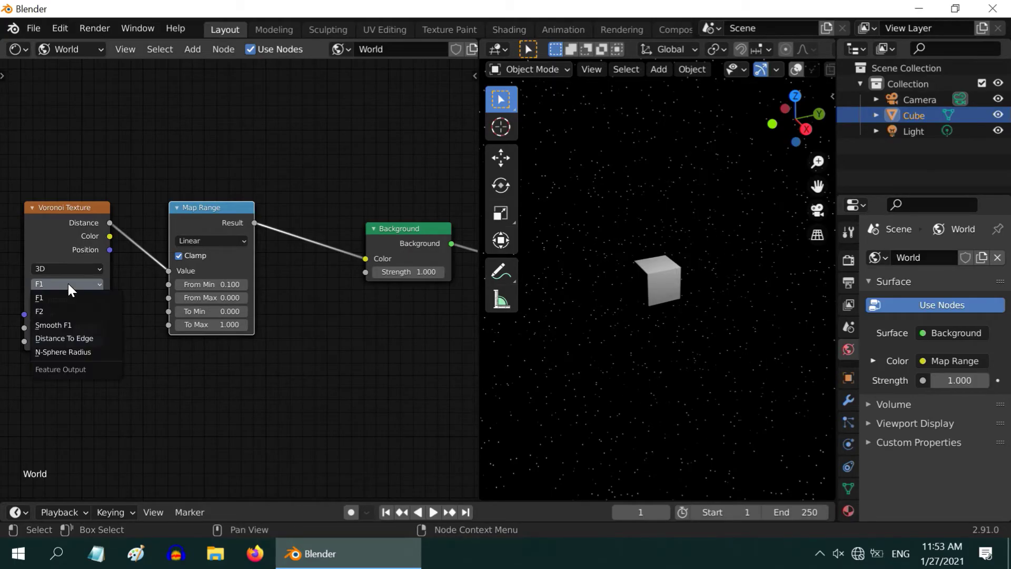
left_click(62, 324)
left_click(62, 325)
type("200")
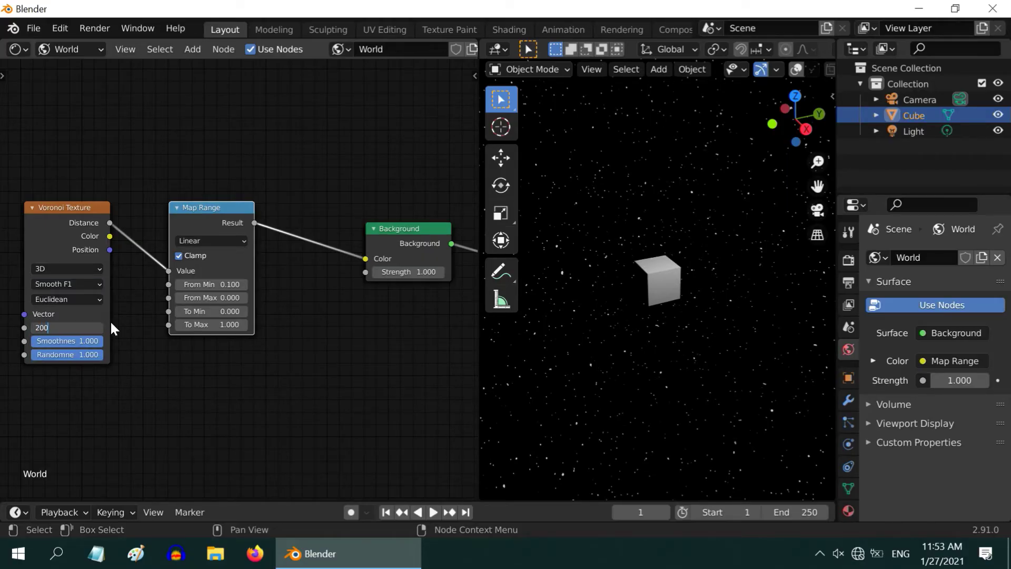
key("Return")
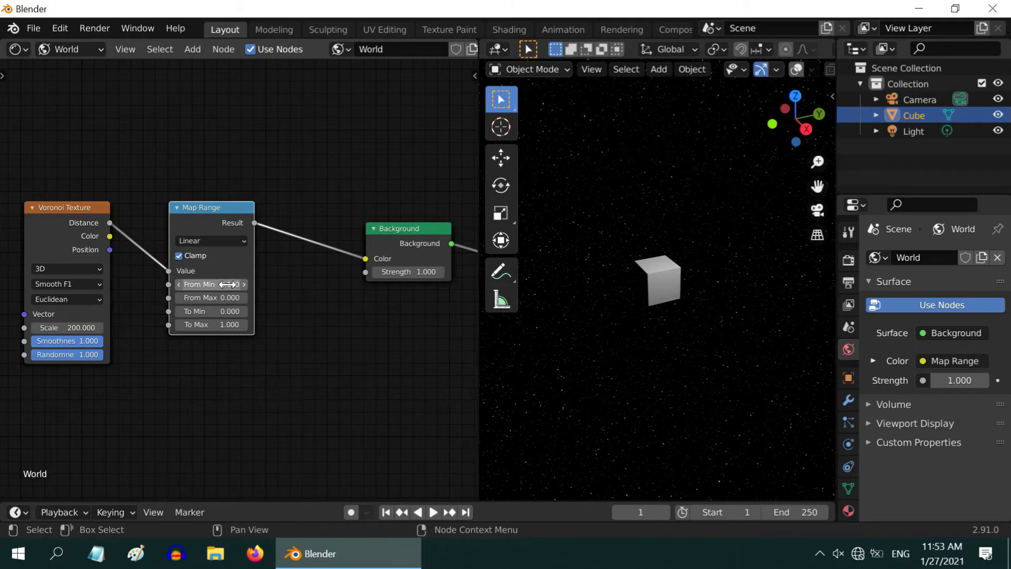
Set the Map Range From Min to 0.05 and To Max to 5.
left_click(211, 285)
key("BackSpace")
type(".05")
key("Return")
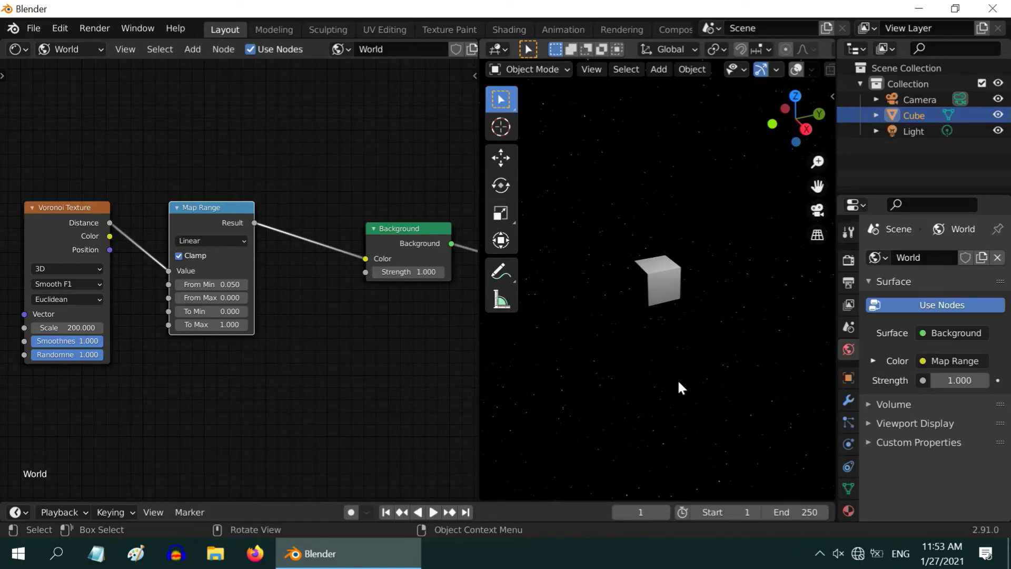
left_click(225, 325)
type("5")
key("Return")
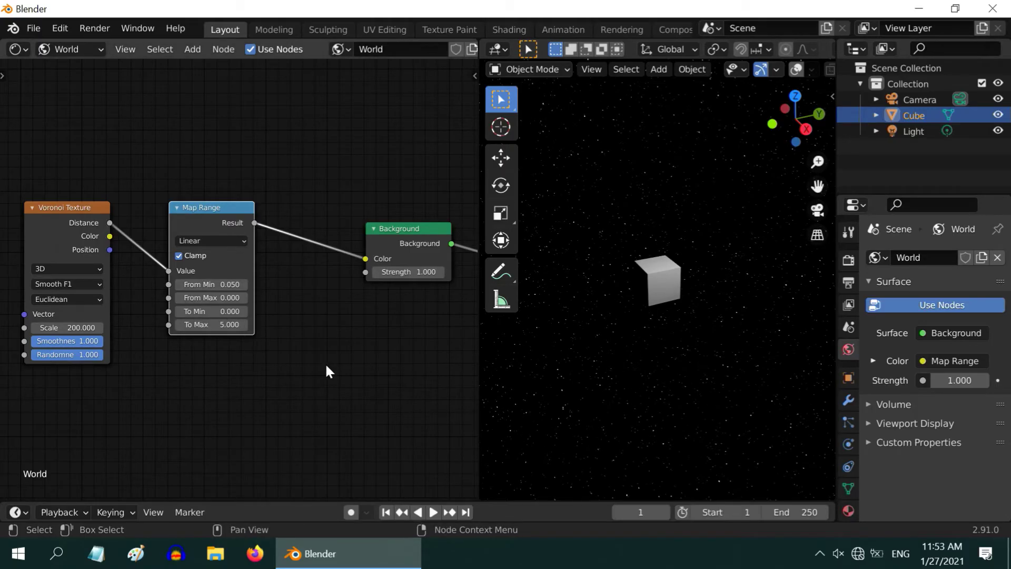
Duplicate the Voronoi and Map Range pair and place the copies below the originals.
scroll(335, 330, "down", 2)
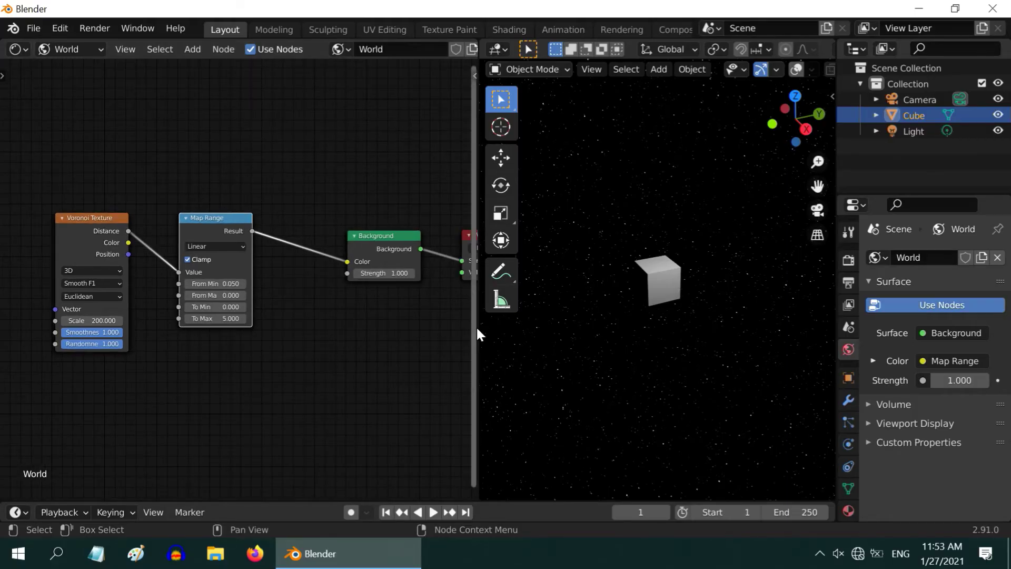
left_click_drag(472, 329, 469, 366)
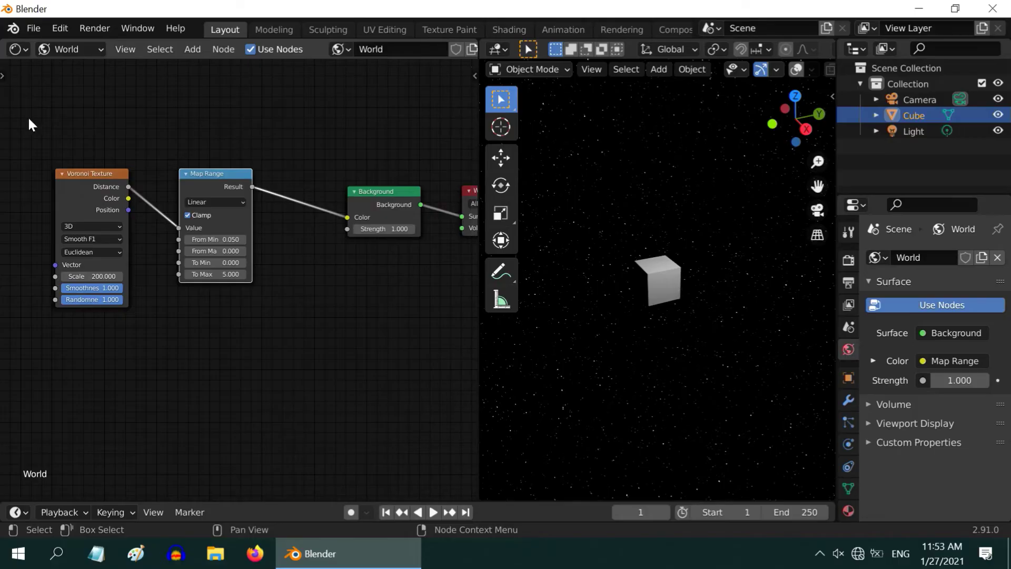
left_click_drag(22, 122, 279, 335)
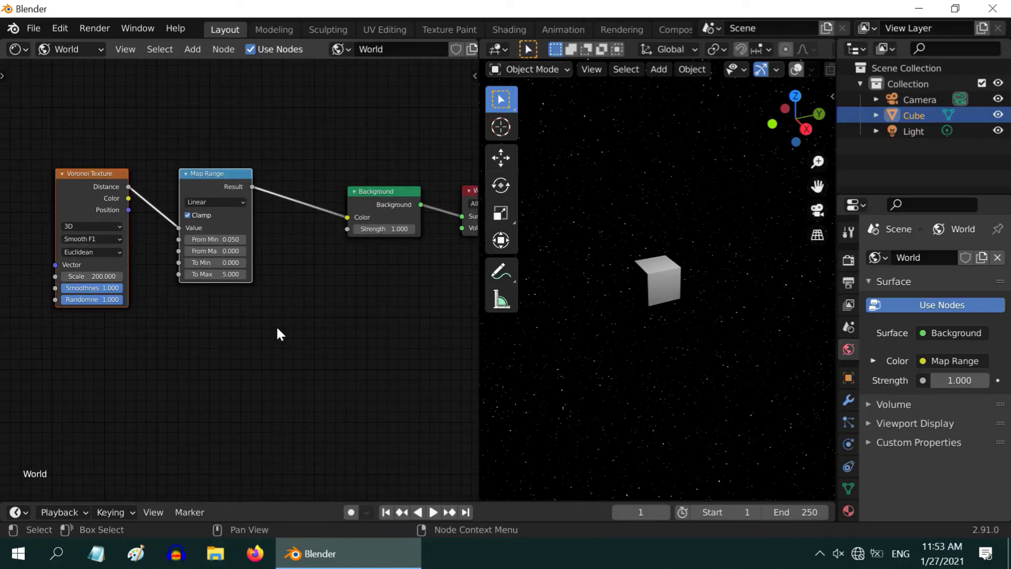
key("shift+d")
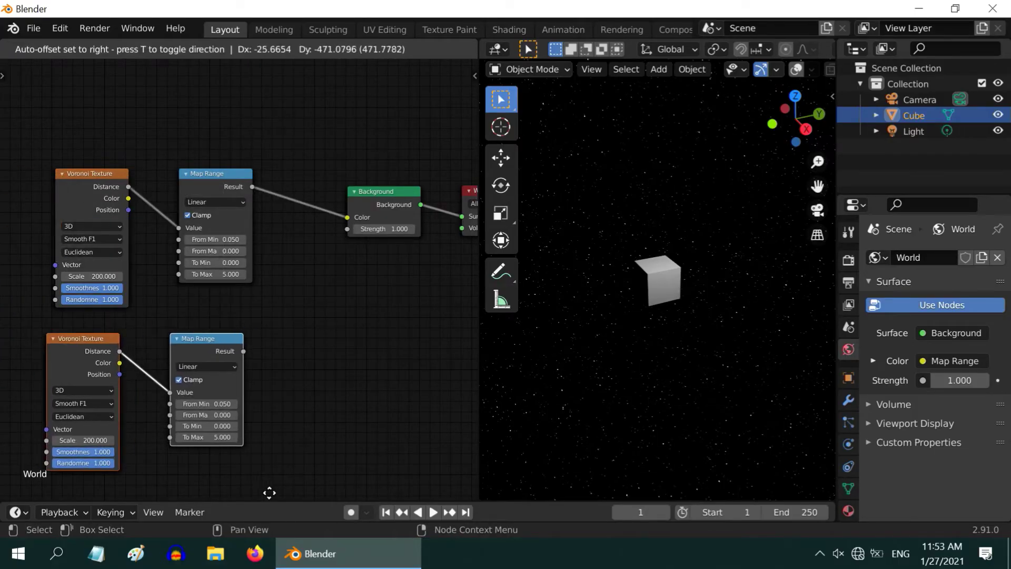
left_click(272, 492)
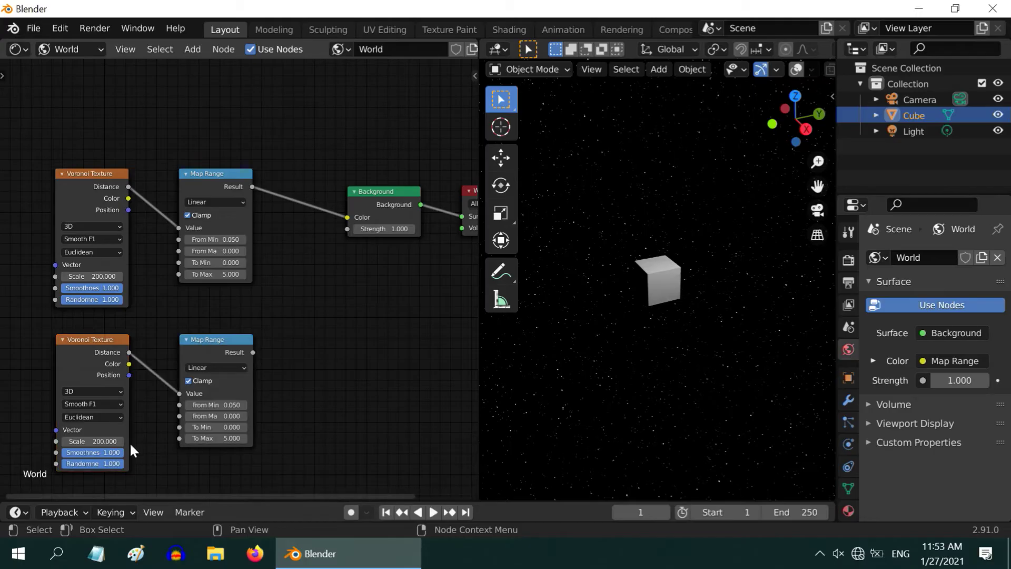
Set the copy's Voronoi Scale to 350 and To Max to 2, and link its Result to Background Color.
left_click(114, 444)
type("350")
key("Return")
left_click(211, 438)
type("5.0")
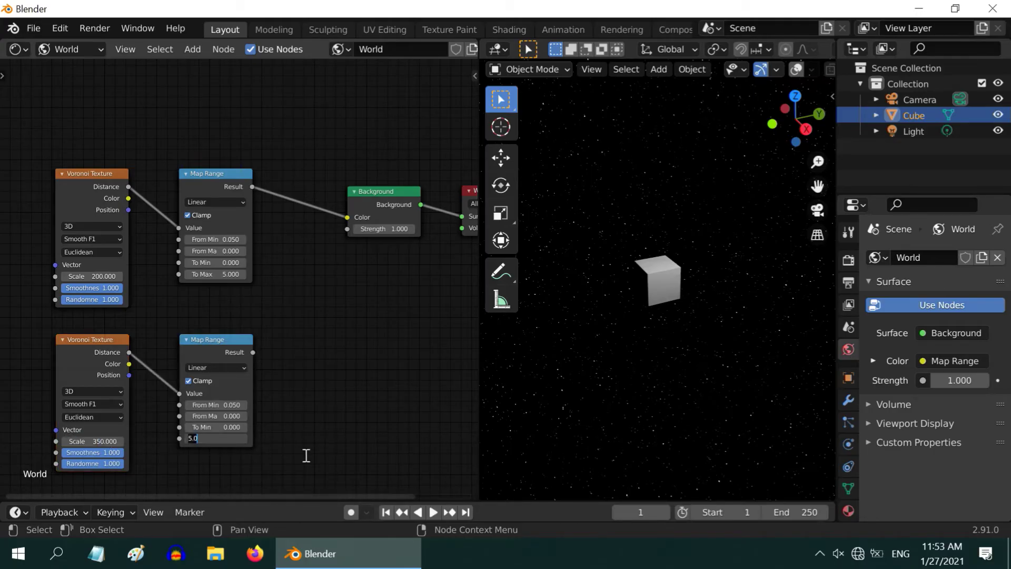
key("BackSpace")
key("BackSpace")
key("BackSpace")
type("2")
key("Return")
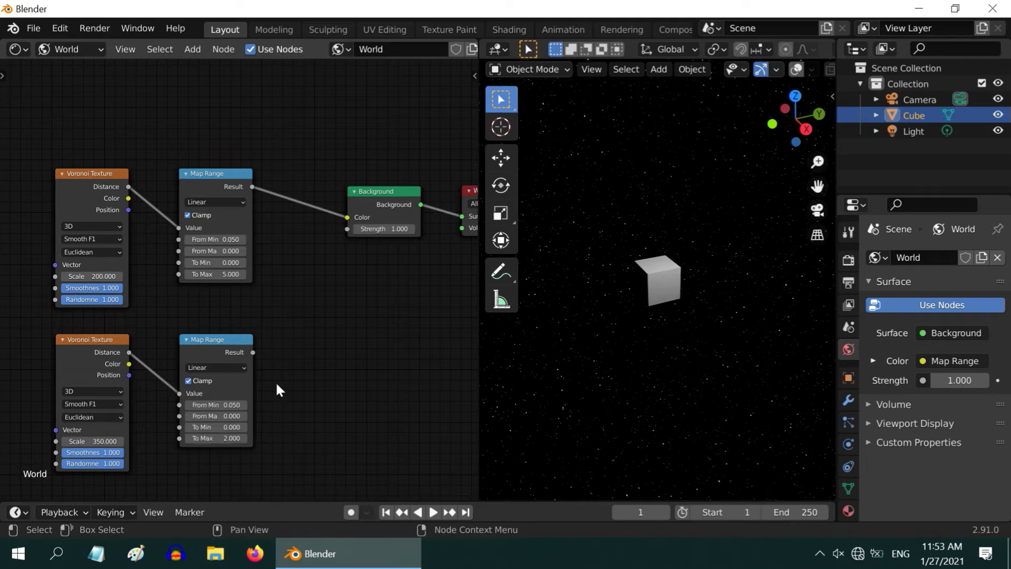
left_click_drag(254, 352, 349, 215)
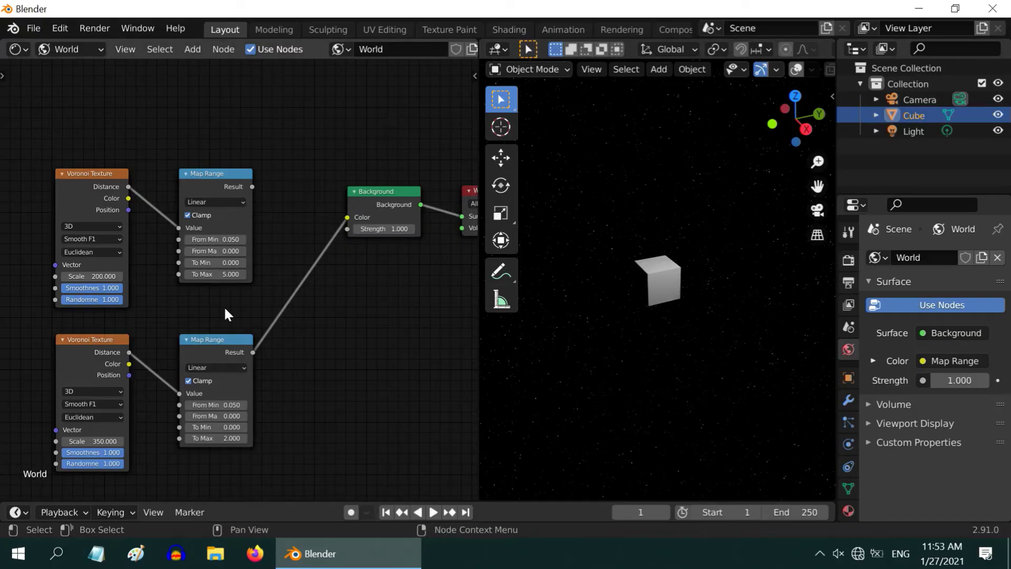
Insert an Add Math node on the Map Range-to-Background link.
left_click(193, 50)
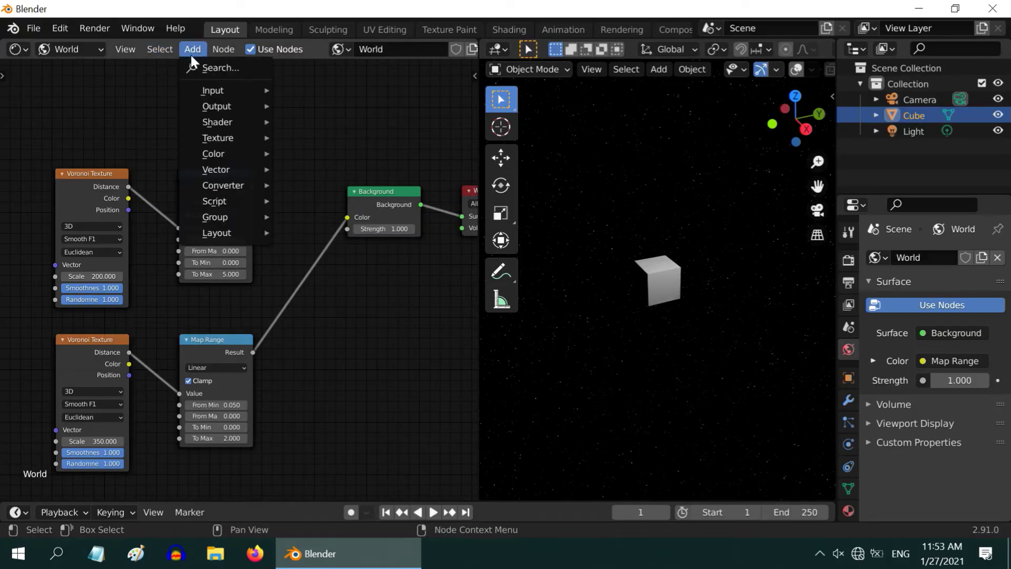
mouse_move(227, 186)
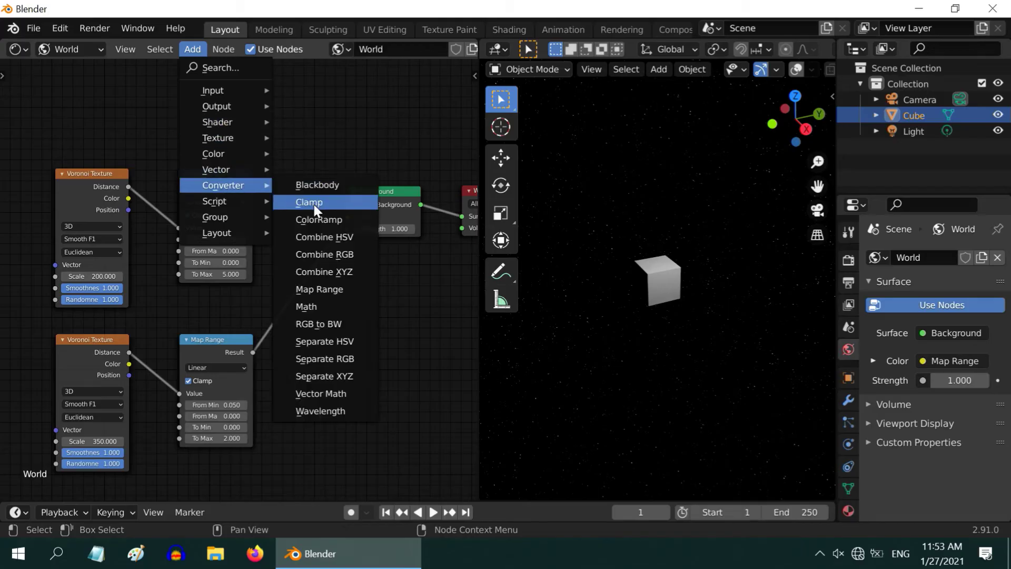
left_click(329, 306)
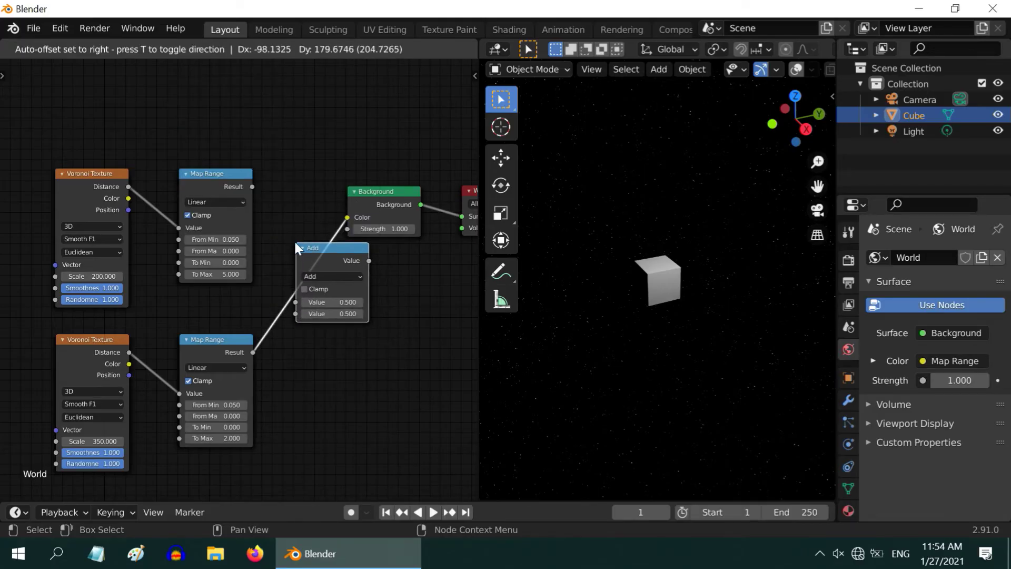
left_click(308, 248)
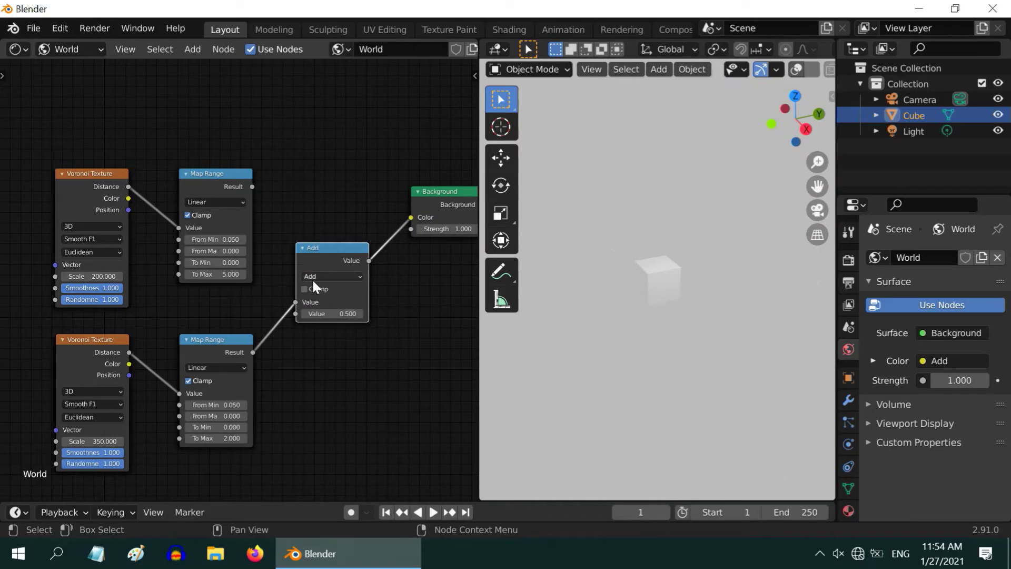
Feed the upper Map Range Result into the Add node's first Value, then select Background and World Output.
left_click_drag(252, 187, 257, 202)
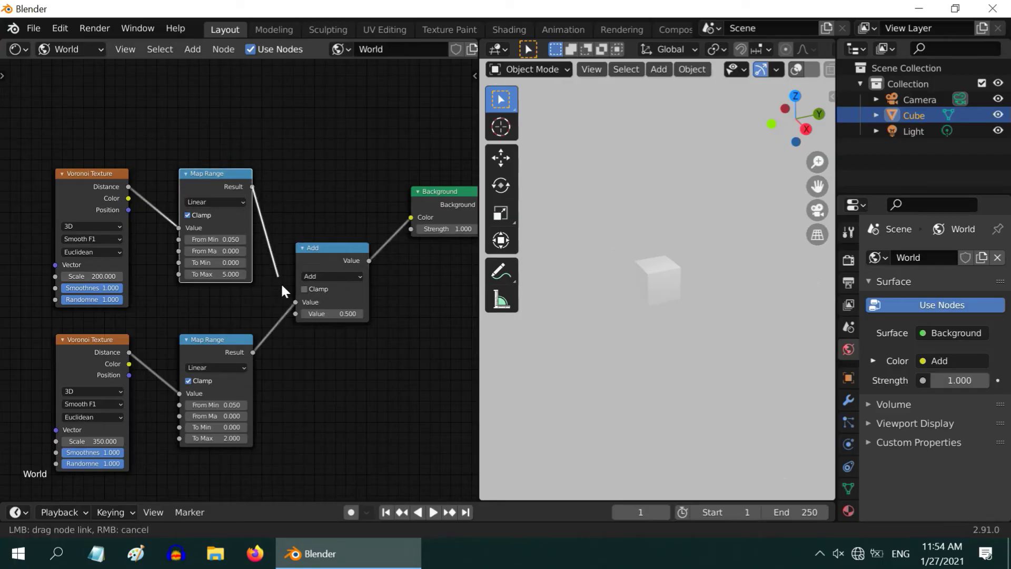
left_click_drag(280, 282, 293, 302)
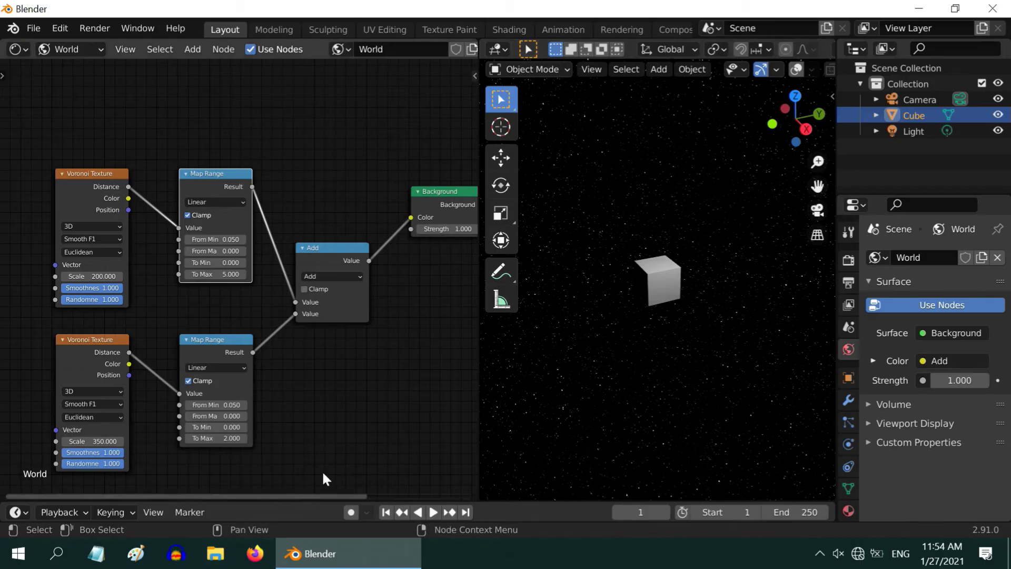
left_click_drag(293, 496, 447, 498)
left_click_drag(208, 152, 426, 305)
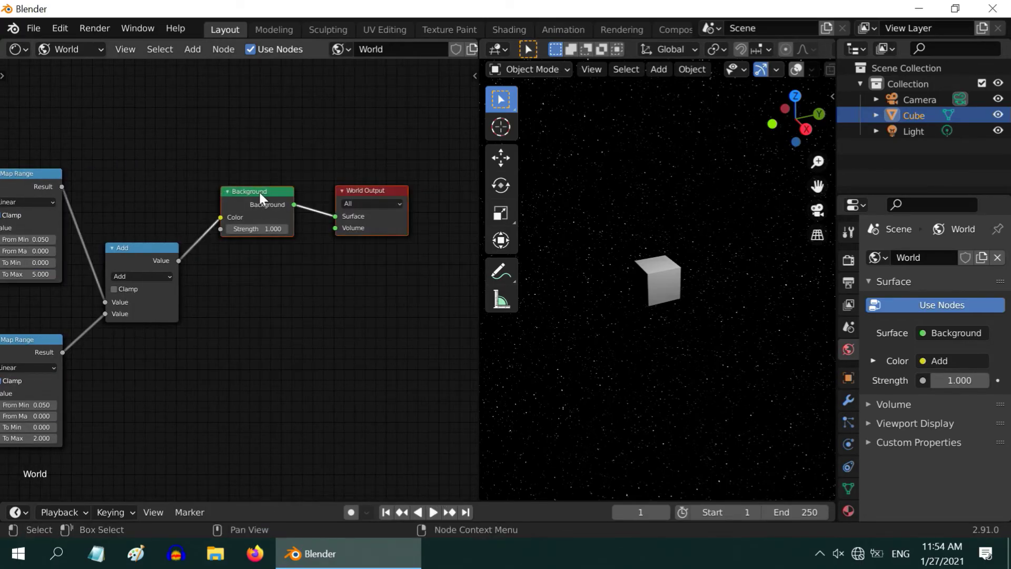
Move Background and World Output right and insert a Multiply Math node before Background.
left_click_drag(259, 195, 371, 242)
left_click(193, 51)
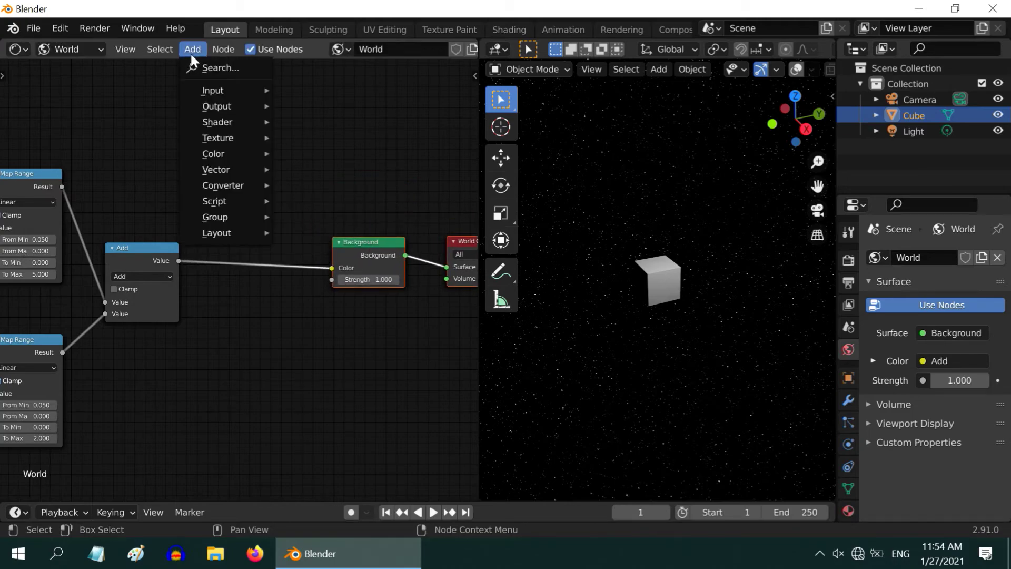
mouse_move(226, 186)
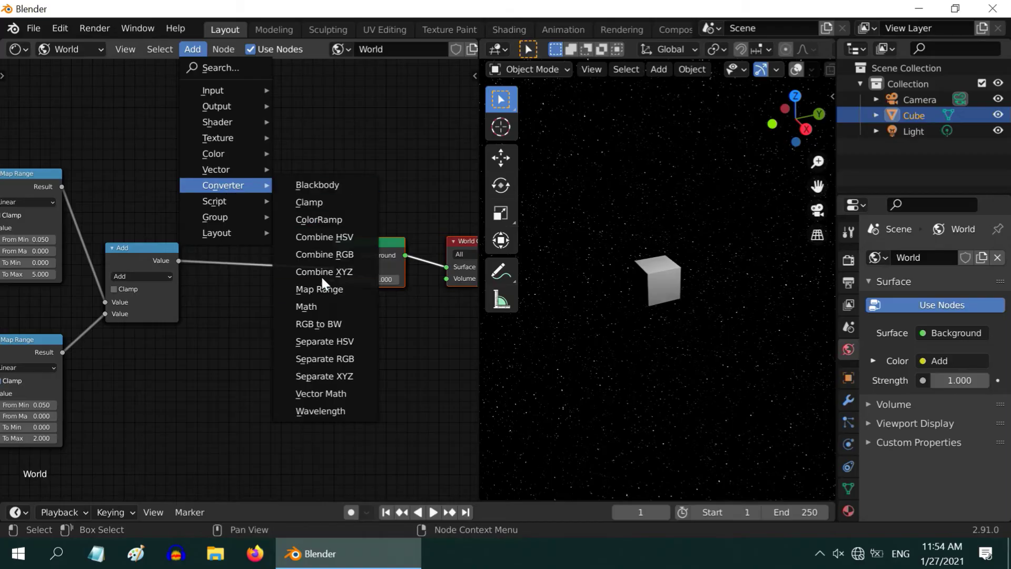
left_click(326, 308)
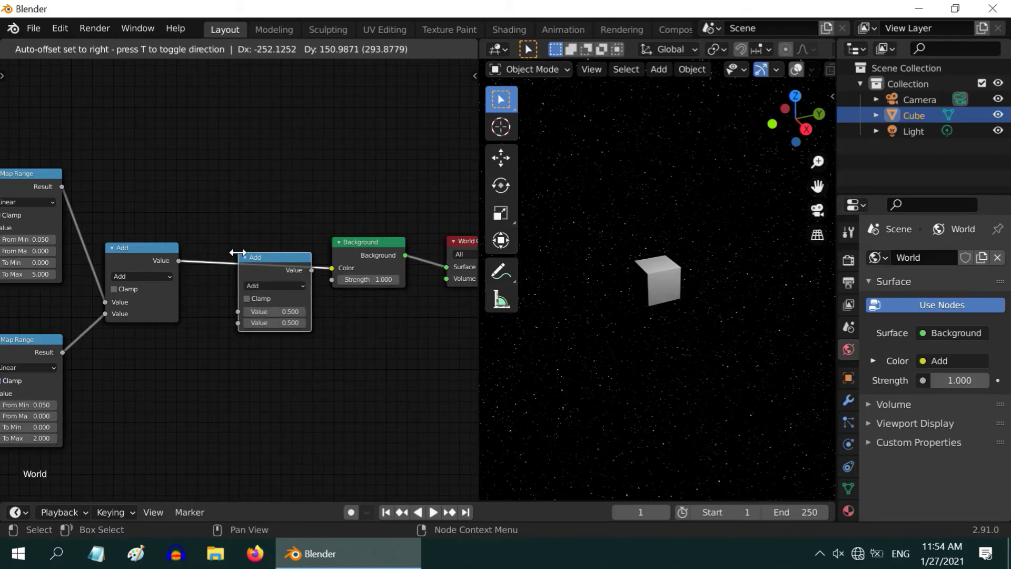
left_click(237, 253)
left_click(273, 285)
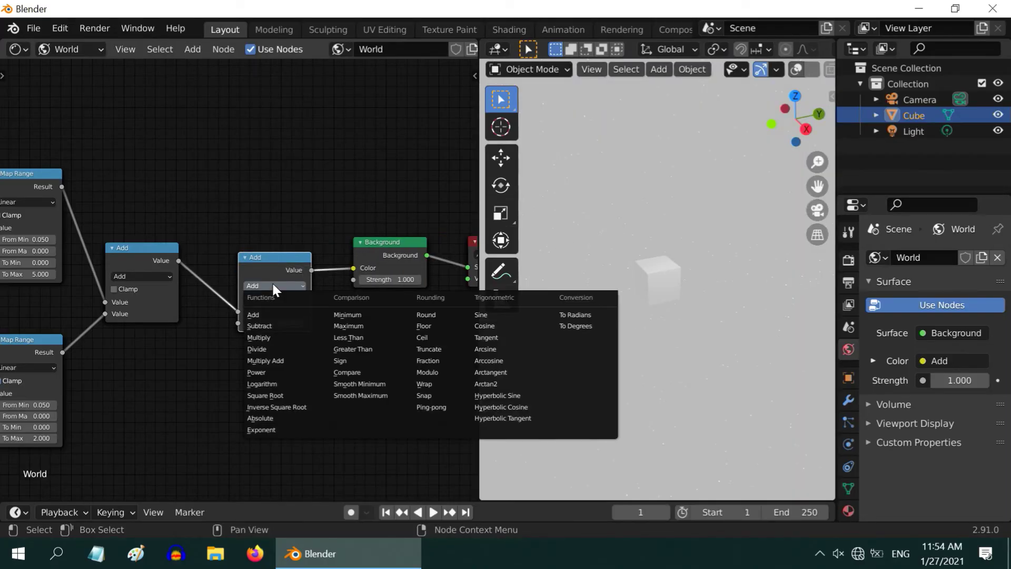
left_click(282, 337)
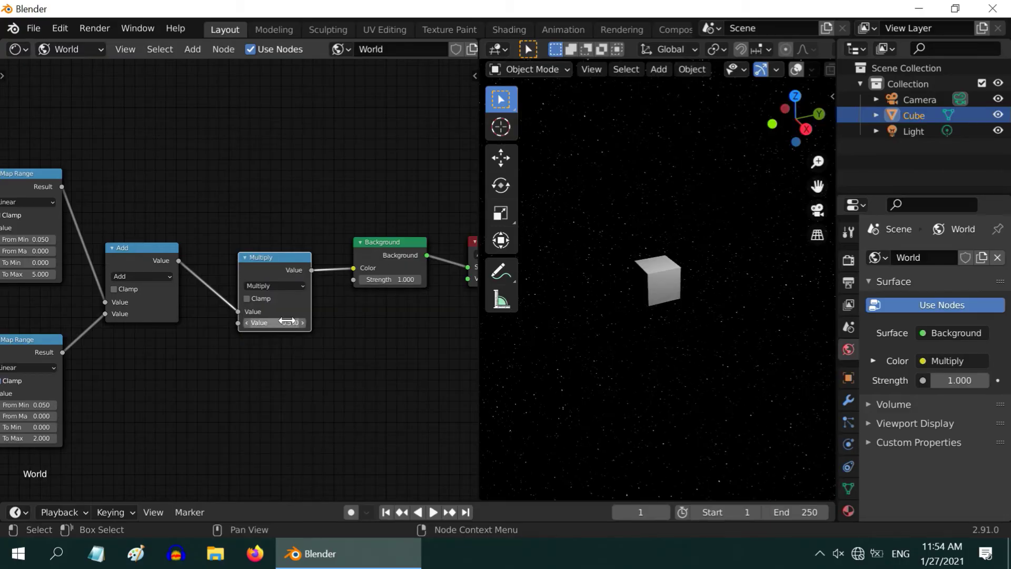
Add a Noise Texture with Scale 10 and Detail 20, linking its Fac into the Multiply node.
left_click(191, 49)
mouse_move(226, 139)
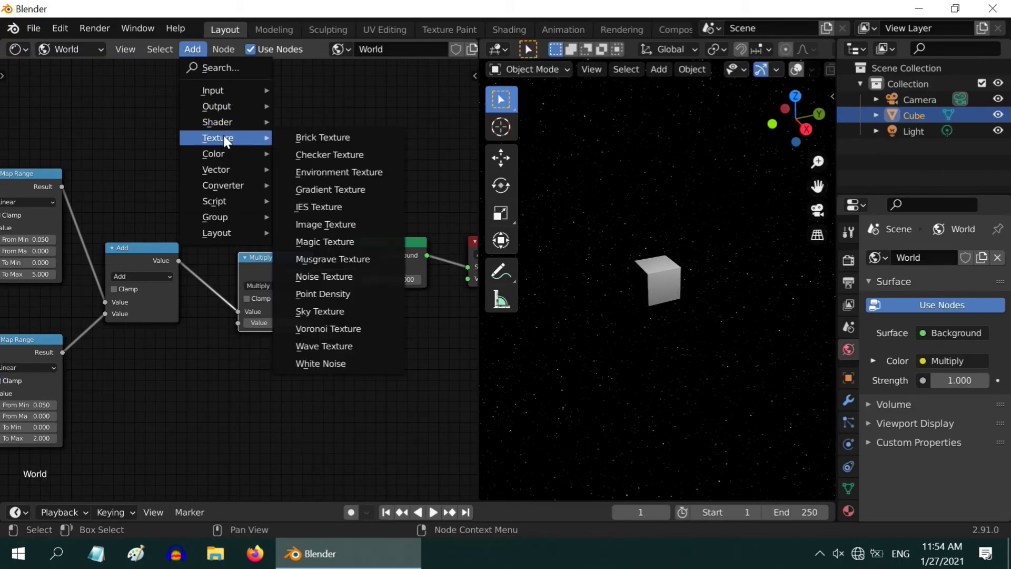
left_click(310, 277)
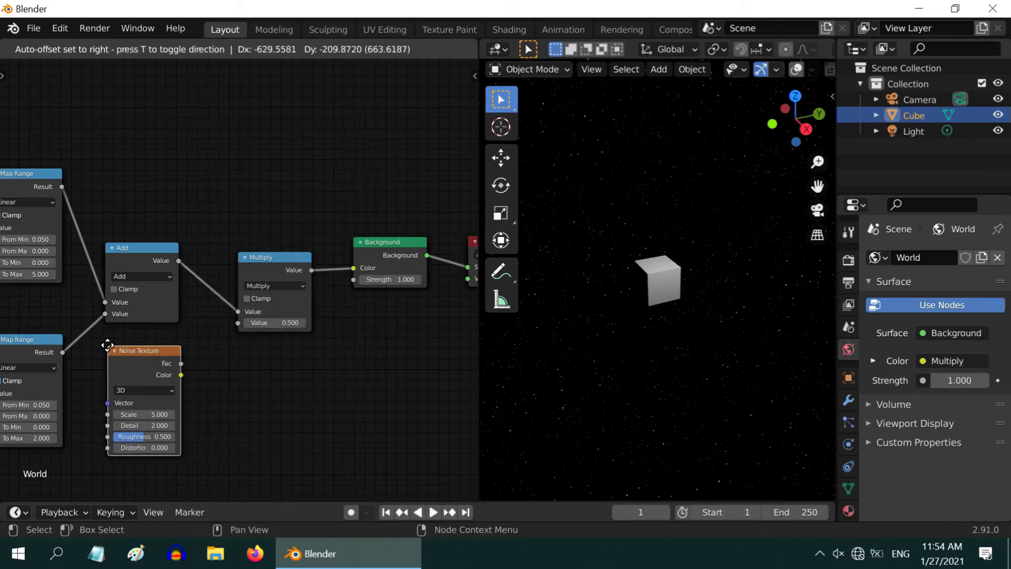
left_click(108, 349)
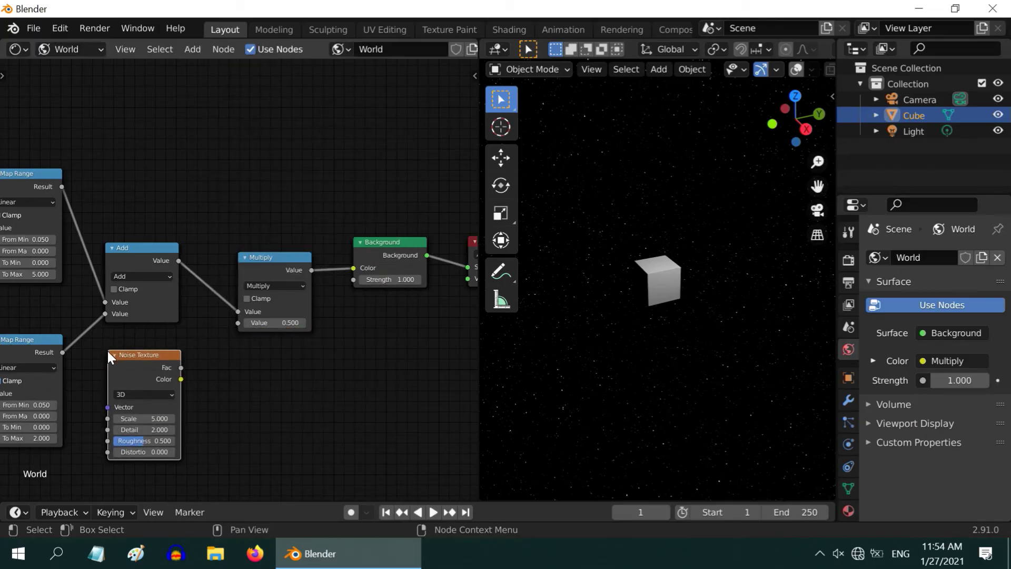
left_click(160, 419)
type("10")
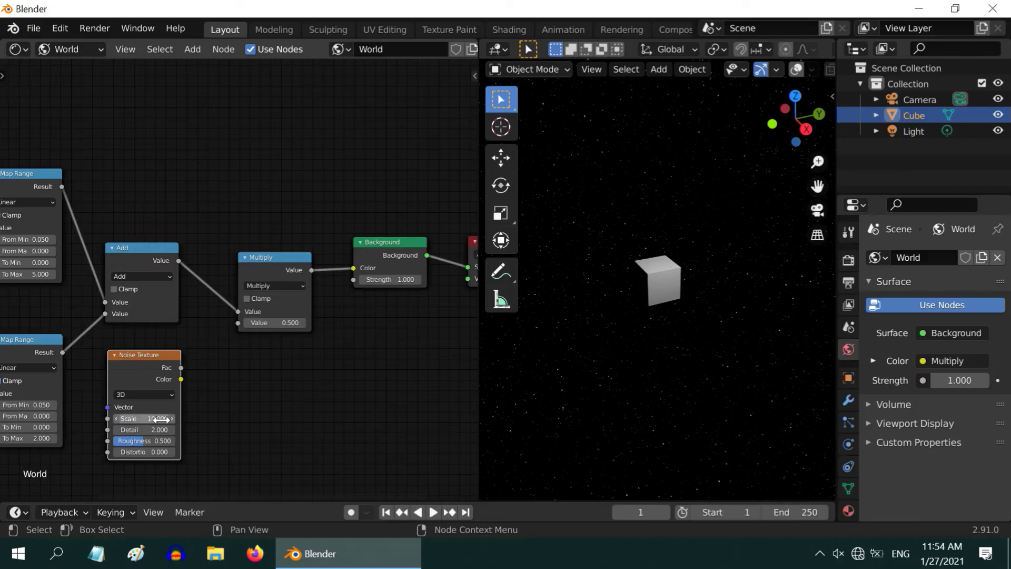
left_click(161, 429)
type("20")
key("Return")
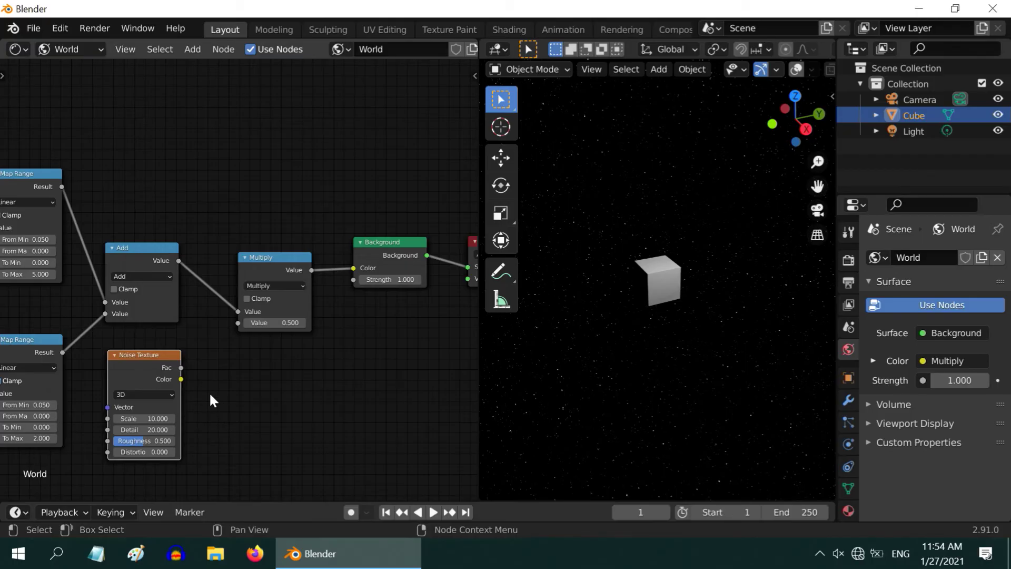
left_click_drag(181, 367, 235, 322)
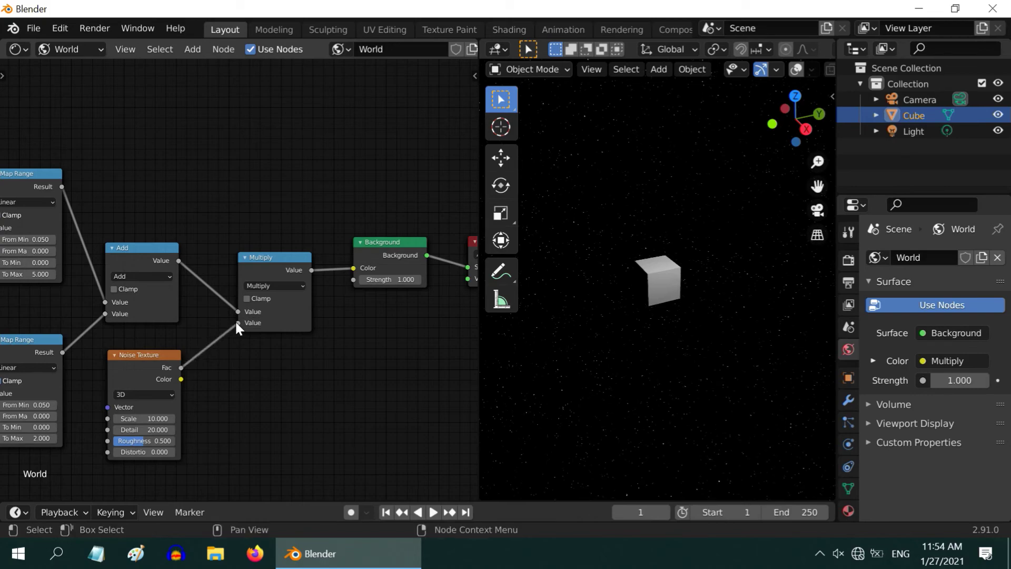
left_click_drag(477, 385, 271, 389)
Orbit and zoom around the default cube to inspect the patchy starfield backdrop.
middle_click_drag(567, 366, 610, 356)
scroll(609, 352, "up", 4)
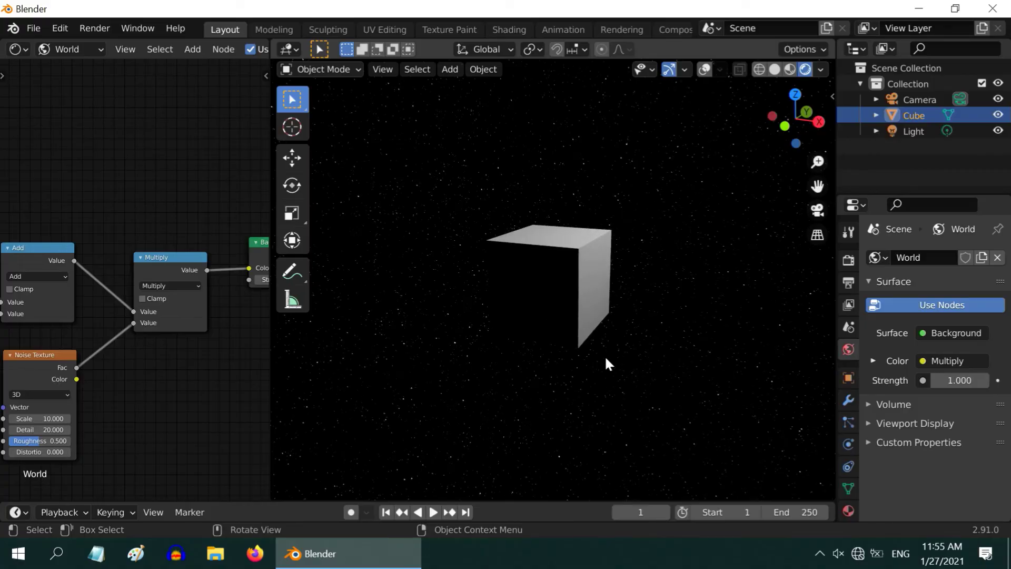
scroll(606, 358, "down", 4)
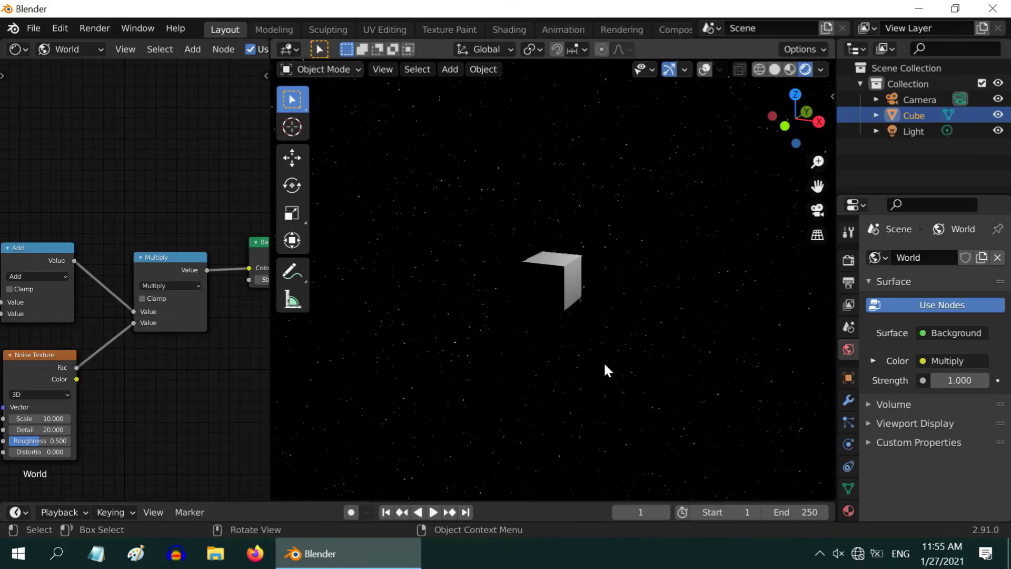
scroll(606, 365, "down", 1)
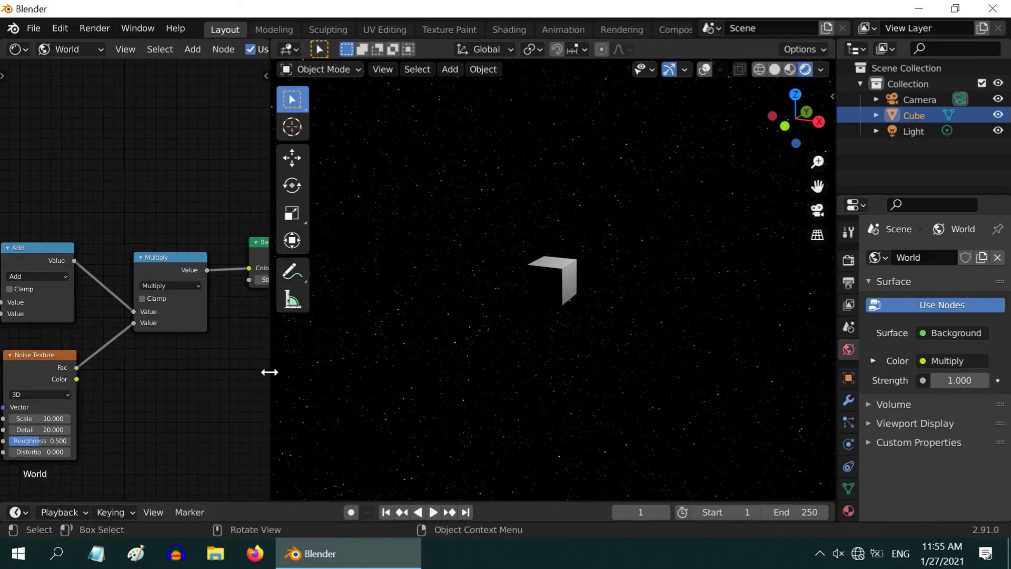
Route the star mask into Background Strength and set Color to H 0.635, S 0.152, V 0.865.
left_click_drag(269, 372, 439, 370)
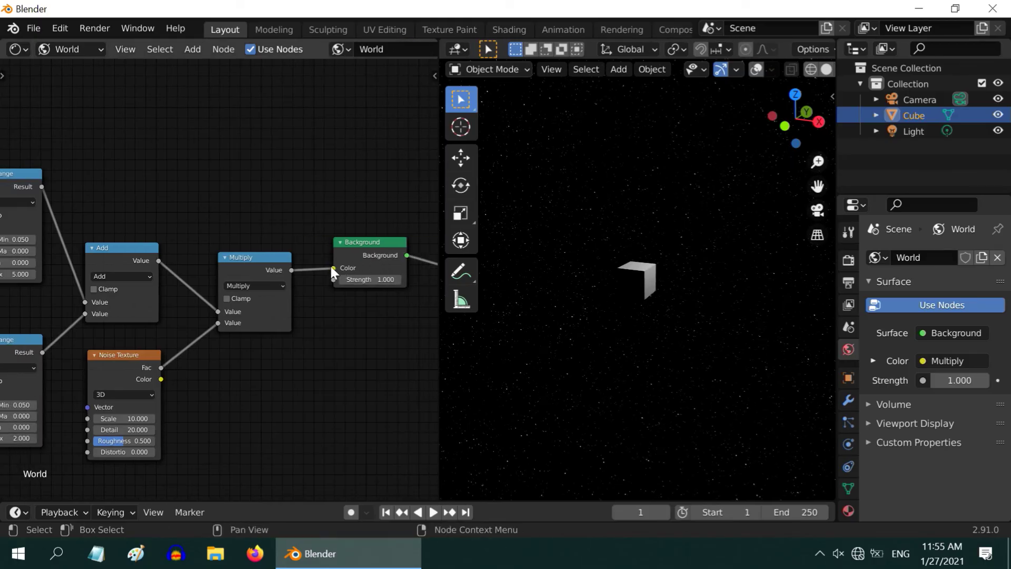
left_click_drag(332, 268, 381, 267)
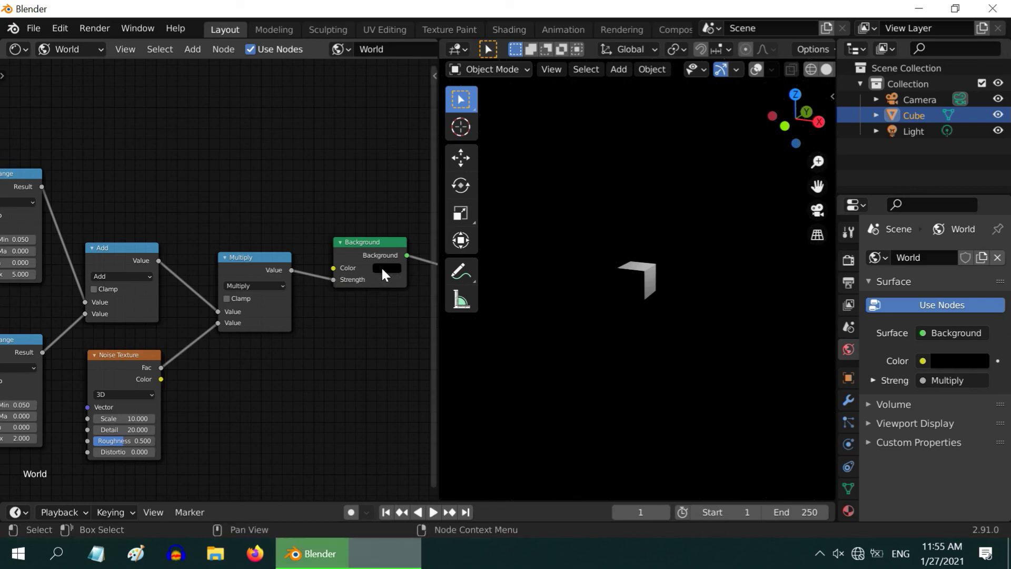
left_click(383, 270)
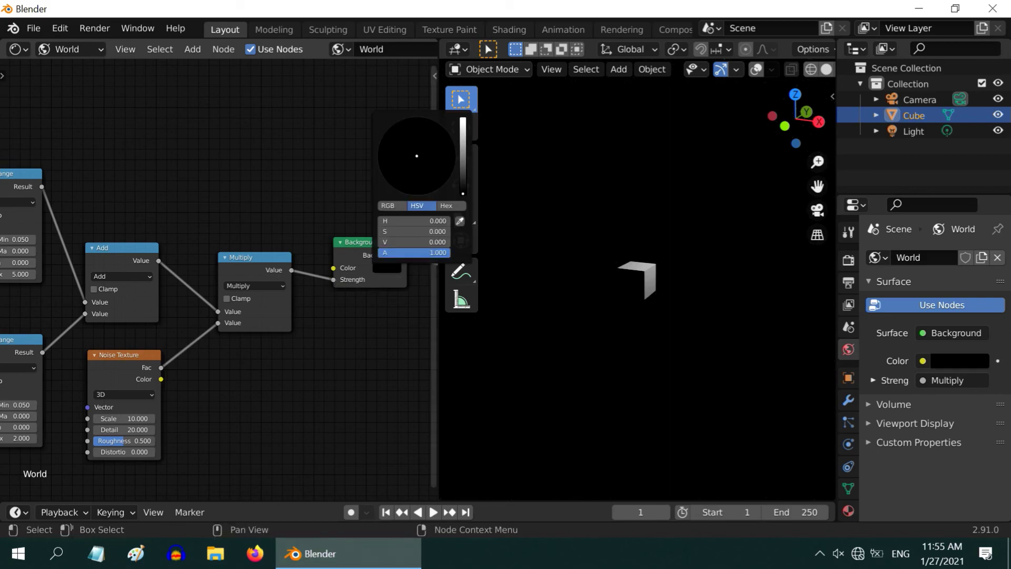
left_click(463, 128)
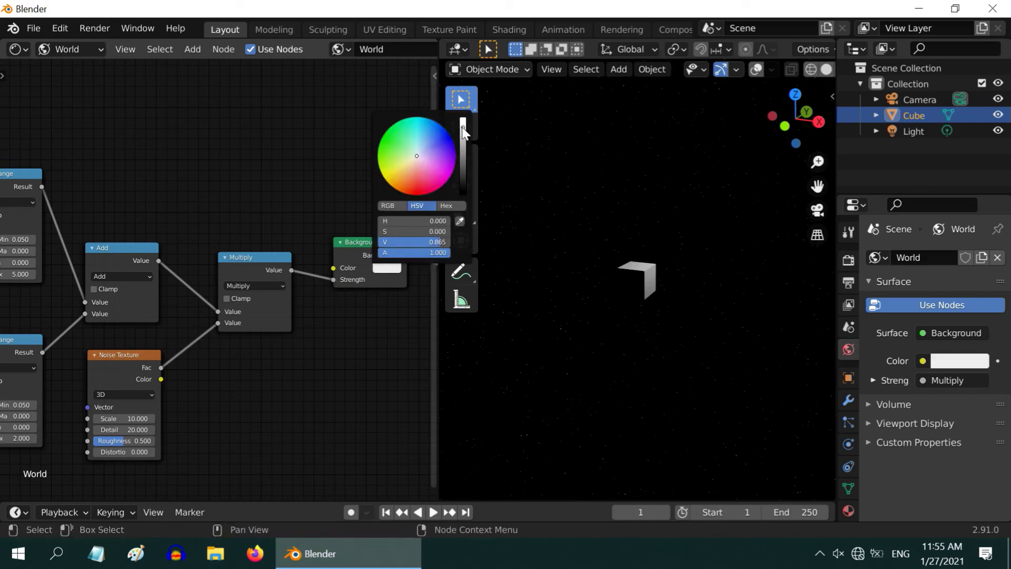
left_click(422, 152)
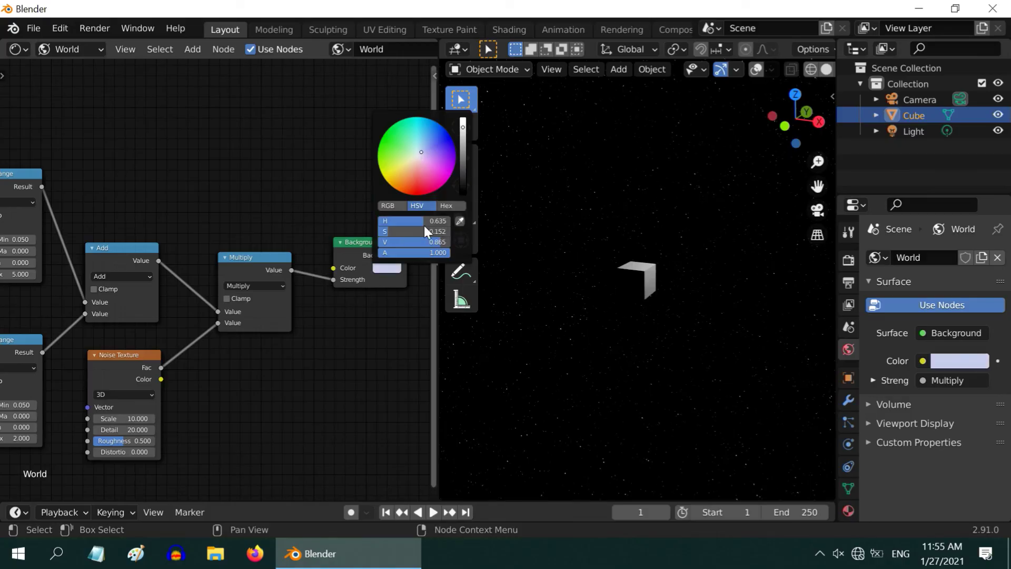
left_click_drag(438, 329, 152, 314)
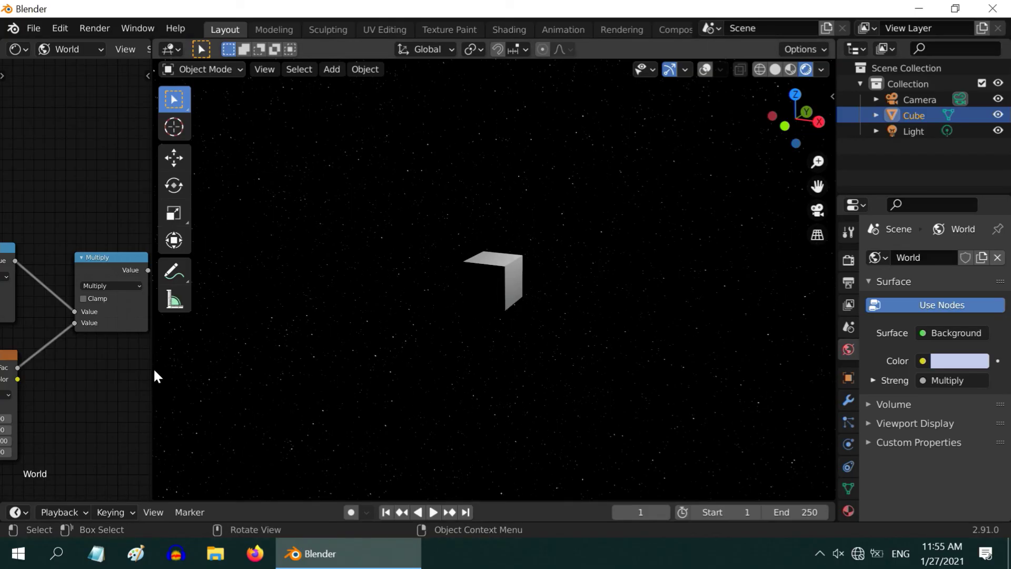
left_click_drag(153, 368, 812, 403)
scroll(489, 405, "up", 1)
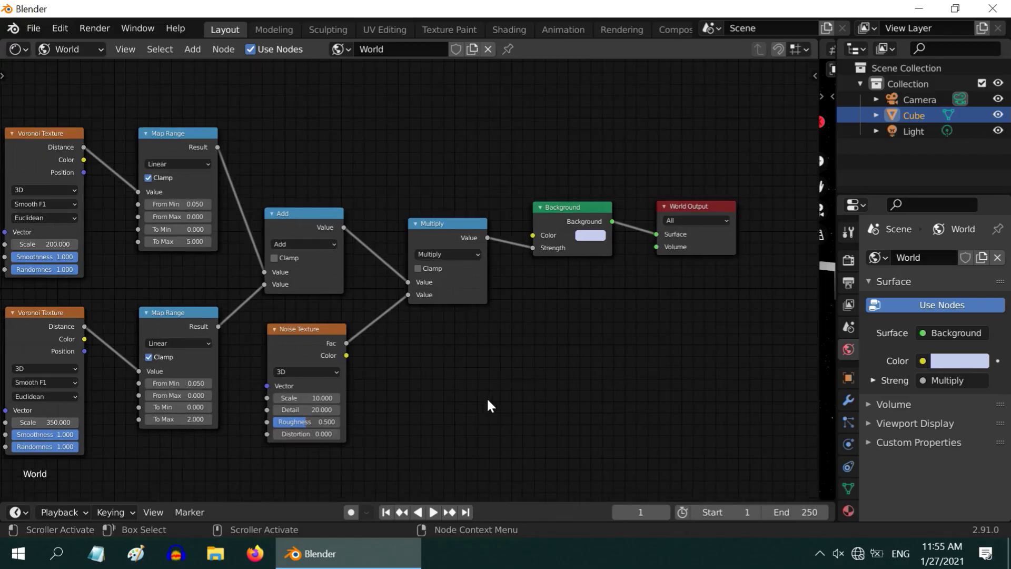
left_click_drag(470, 496, 430, 497)
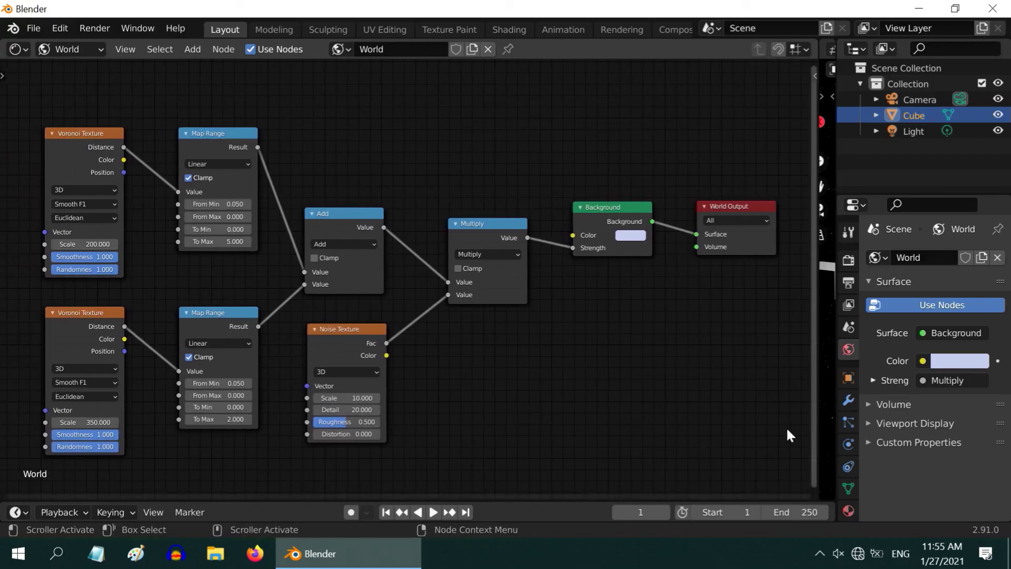
left_click_drag(823, 415, 67, 393)
left_click_drag(330, 406, 389, 409)
middle_click_drag(388, 409, 571, 417)
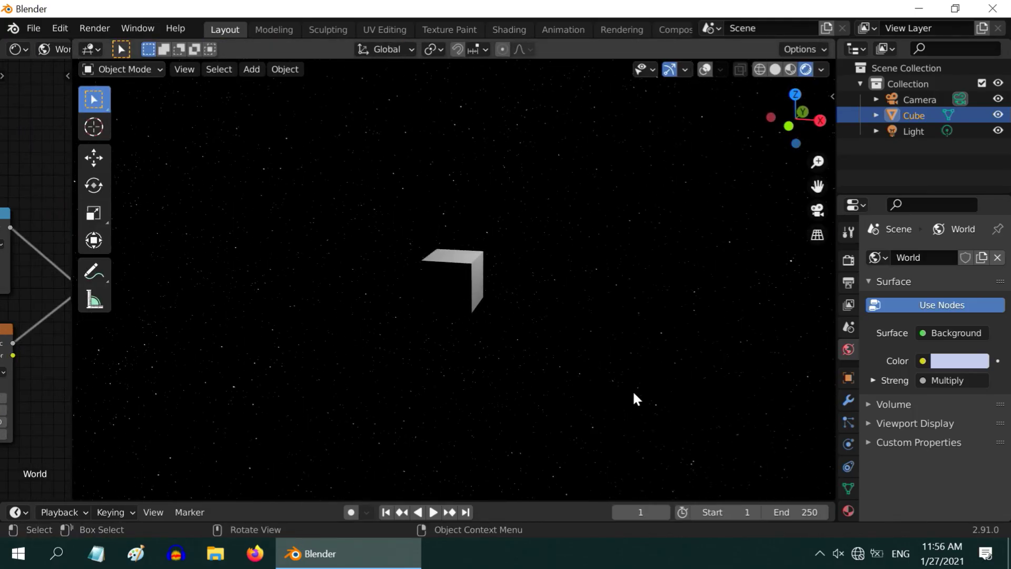